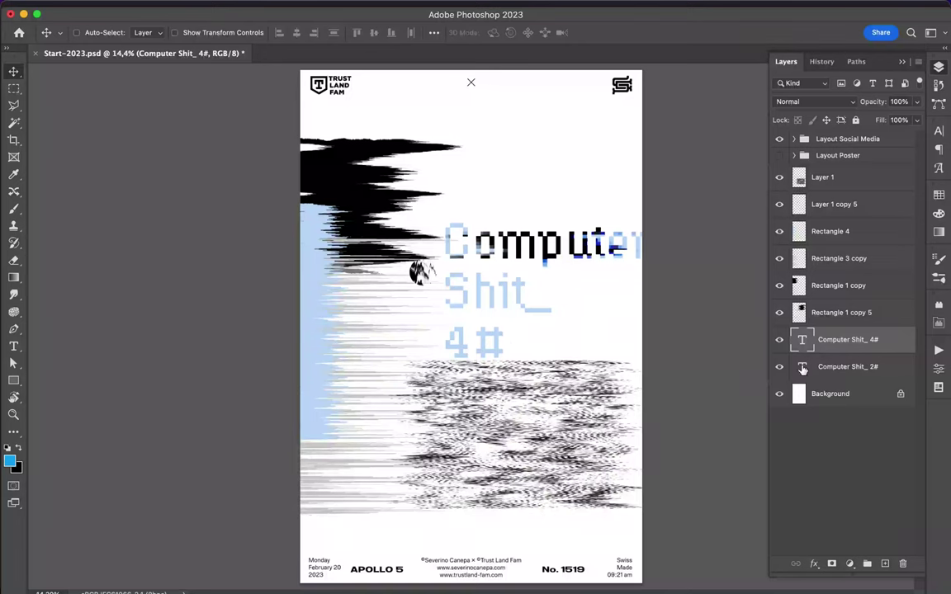
Cut 'Computer' out of the title into its own text layer
{"action": "double_click", "coordinate": [466, 275]}
{"action": "key", "text": "ctrl+x"}
{"action": "key", "text": "ctrl+Return"}
{"action": "key", "text": "ctrl+j"}
{"action": "double_click", "coordinate": [479, 248]}
{"action": "key", "text": "ctrl+v"}
{"action": "key", "text": "ctrl+Return"}
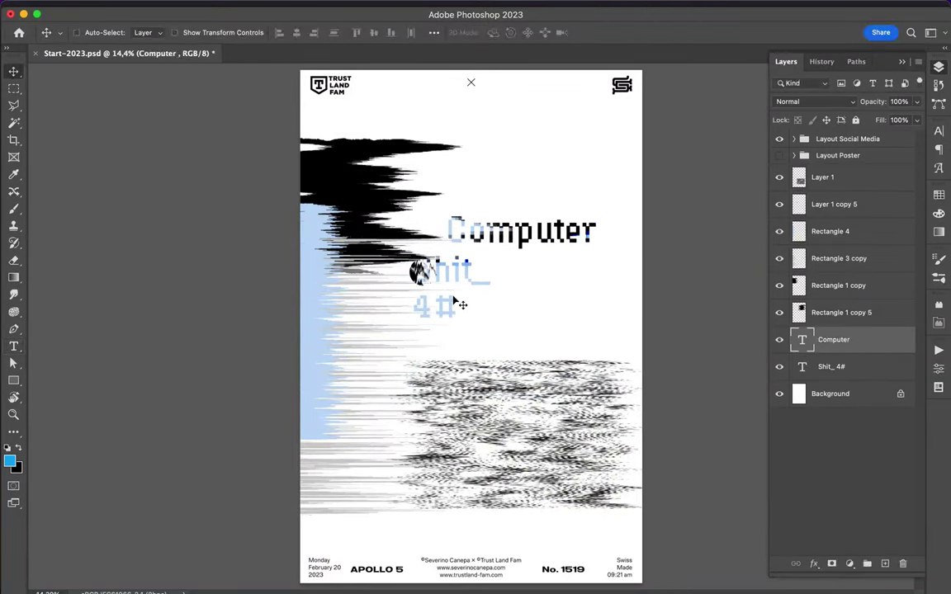
Split '4#' off the 'Shit_ 4#' text into its own layer and move it lower
{"action": "double_click", "coordinate": [435, 307]}
{"action": "key", "text": "ctrl+x"}
{"action": "key", "text": "ctrl+j"}
{"action": "double_click", "coordinate": [450, 318]}
{"action": "key", "text": "ctrl+v"}
{"action": "left_click_drag", "start_coordinate": [472, 220], "coordinate": [402, 333]}
Clip a glitch-shape copy onto Shit_, shift Computer's glitch shape, and select both layers
{"action": "left_click_drag", "start_coordinate": [841, 312], "coordinate": [840, 387]}
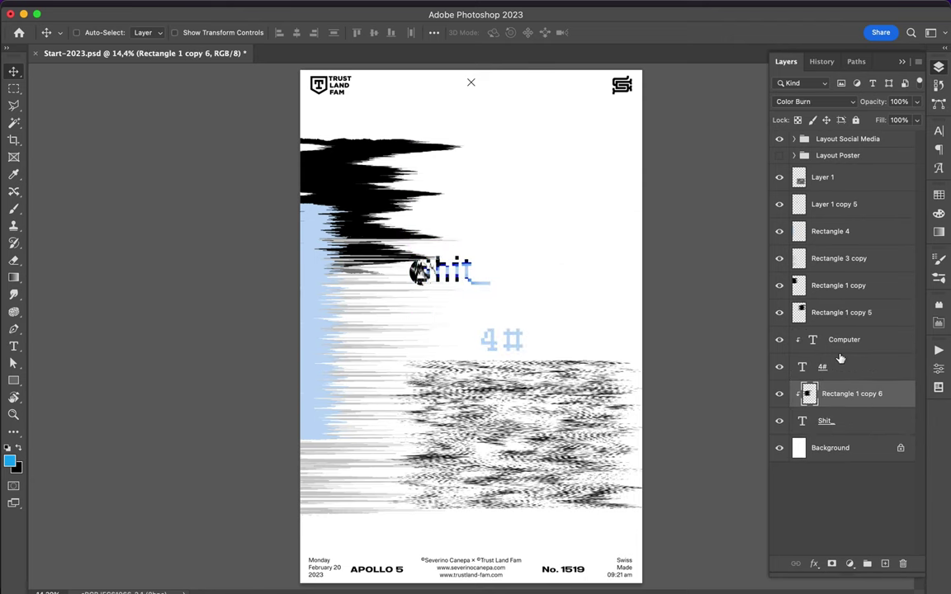
{"action": "left_click", "coordinate": [851, 313]}
{"action": "left_click_drag", "start_coordinate": [717, 230], "coordinate": [496, 246]}
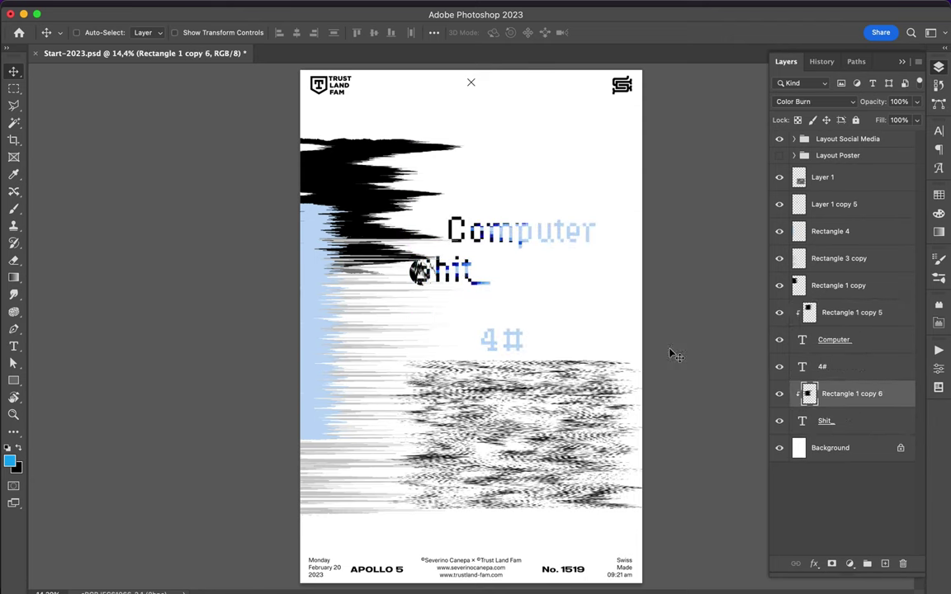
{"action": "left_click", "coordinate": [878, 340], "text": "shift"}
{"action": "right_click", "coordinate": [878, 341]}
Nudge Computer down-left and draw a white rectangle panel over the title
{"action": "key", "text": "Escape"}
{"action": "right_click", "coordinate": [878, 340]}
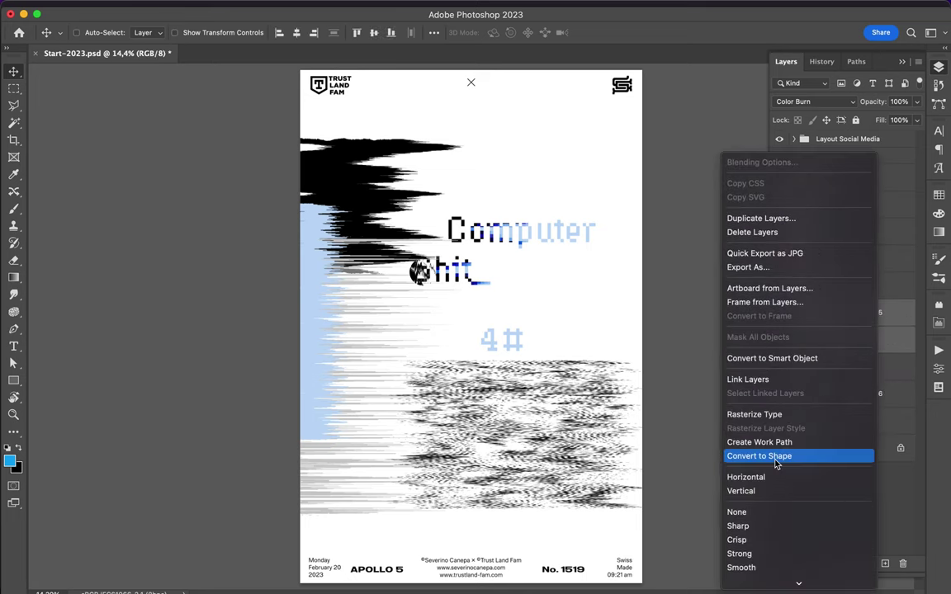
{"action": "left_click_drag", "start_coordinate": [583, 219], "coordinate": [555, 227]}
{"action": "key", "text": "u"}
{"action": "left_click_drag", "start_coordinate": [405, 212], "coordinate": [580, 297]}
Send the three glitch layers below the panel, shift Shit_ right, and lower the round graphic
{"action": "key", "text": "v"}
{"action": "key", "text": "F7"}
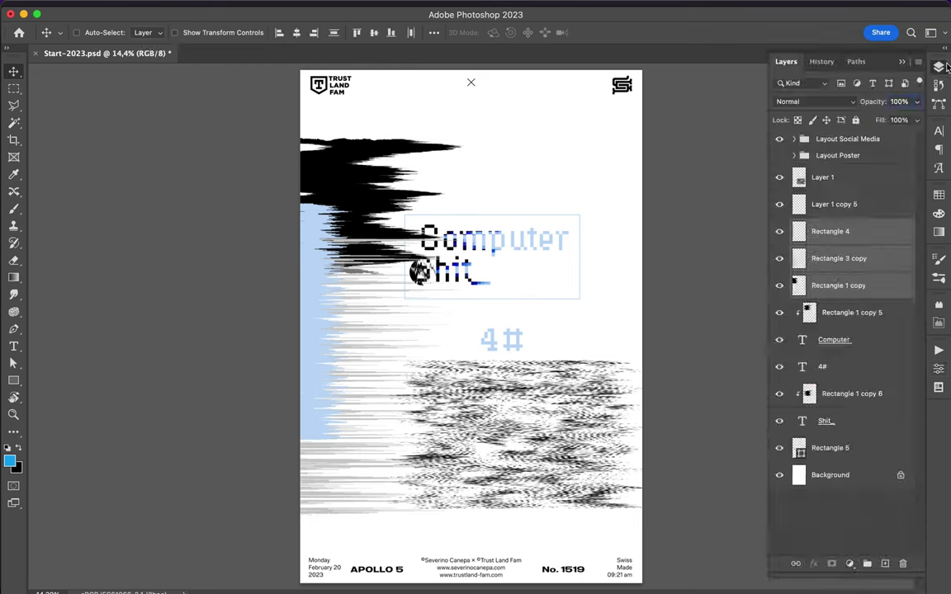
{"action": "key", "text": "a"}
{"action": "key", "text": "v"}
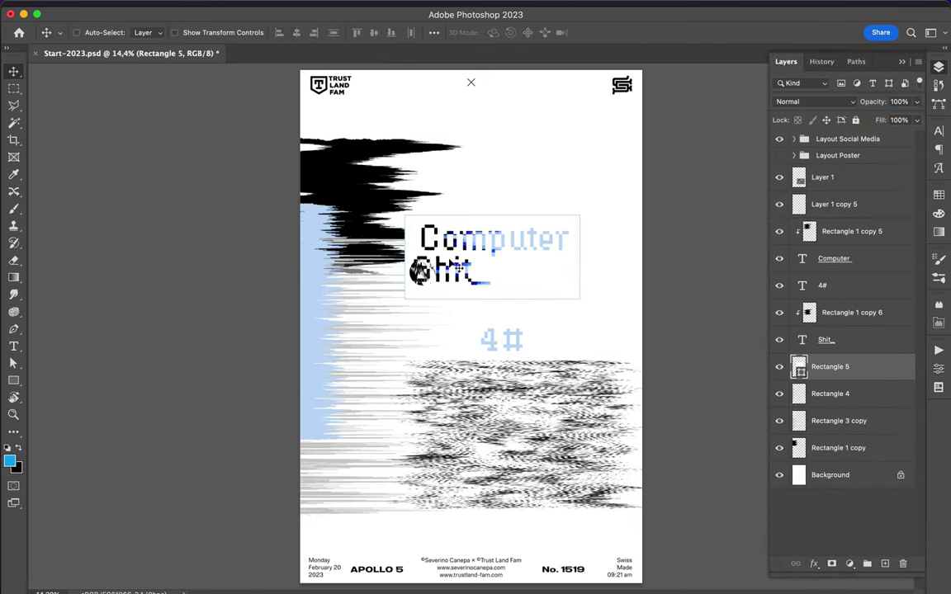
{"action": "left_click_drag", "start_coordinate": [463, 273], "coordinate": [567, 276]}
{"action": "left_click_drag", "start_coordinate": [420, 268], "coordinate": [423, 334]}
{"action": "key", "text": "super+j"}
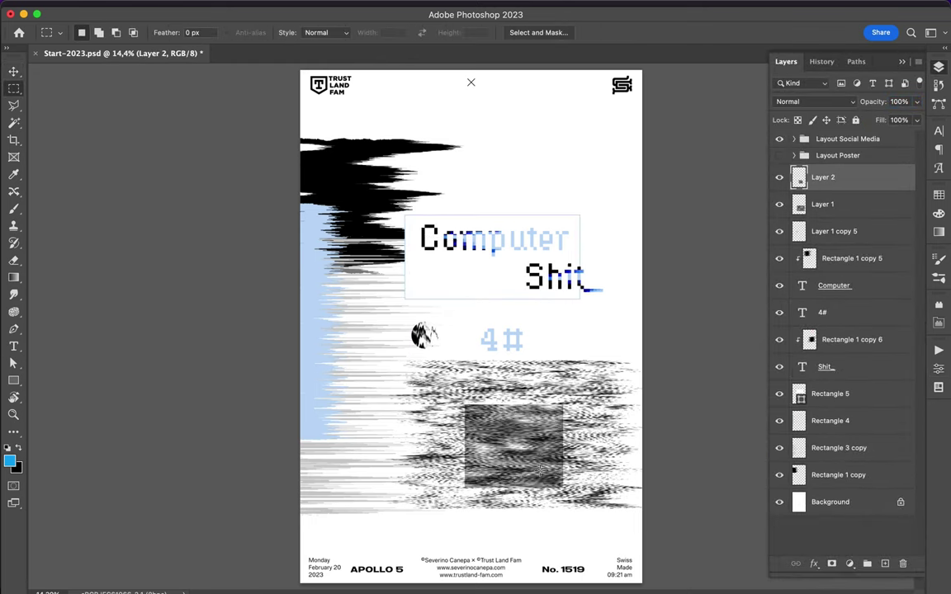
Move the glitch square above 4#, set it to Pin Light, and shrink it
{"action": "left_click_drag", "start_coordinate": [485, 428], "coordinate": [477, 334]}
{"action": "left_click", "coordinate": [813, 101]}
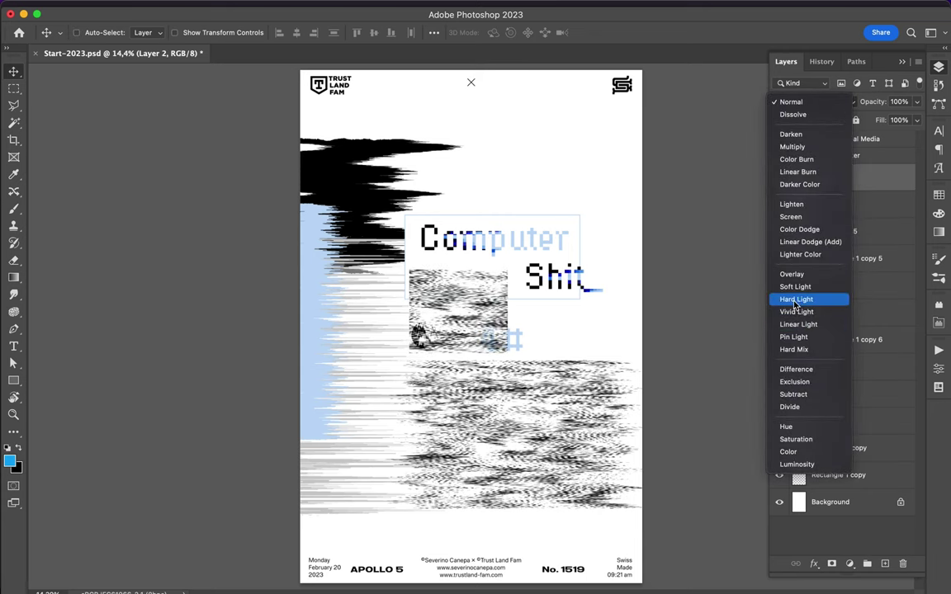
{"action": "left_click", "coordinate": [793, 337]}
{"action": "left_click_drag", "start_coordinate": [458, 311], "coordinate": [528, 167]}
{"action": "key", "text": "super+t"}
{"action": "key", "text": "Return"}
Copy a small piece of the glitch square to a new Pin Light layer
{"action": "mouse_move", "coordinate": [572, 212]}
{"action": "left_mouse_down"}
{"action": "mouse_move", "coordinate": [516, 156]}
{"action": "mouse_move", "coordinate": [529, 177]}
{"action": "left_mouse_up"}
{"action": "key", "text": "m"}
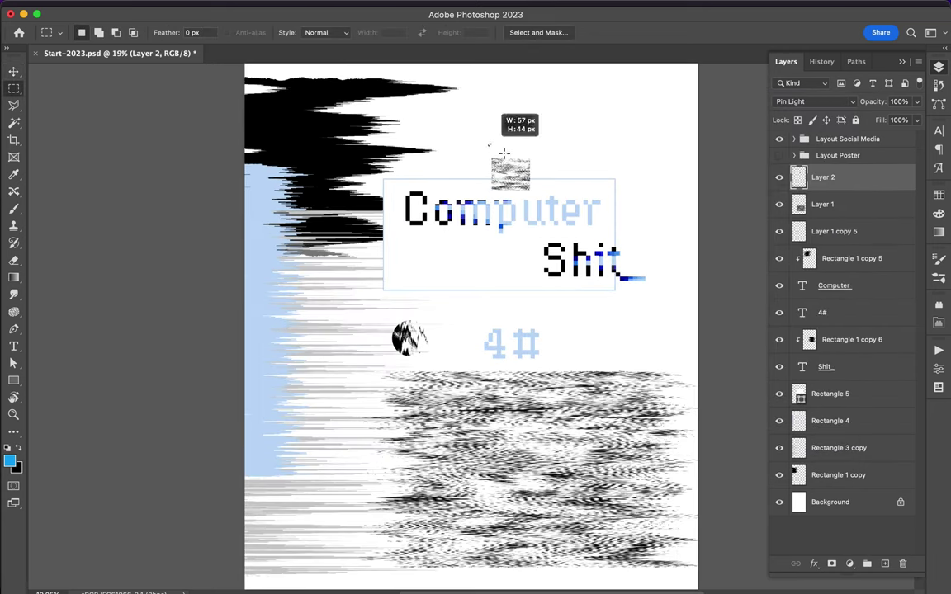
{"action": "key", "text": "super+j"}
{"action": "key", "text": "v"}
{"action": "left_click", "coordinate": [813, 102]}
{"action": "left_click", "coordinate": [793, 337]}
Move the black glitch shape up and rotate it 90° to run vertically
{"action": "left_click_drag", "start_coordinate": [347, 124], "coordinate": [446, 165]}
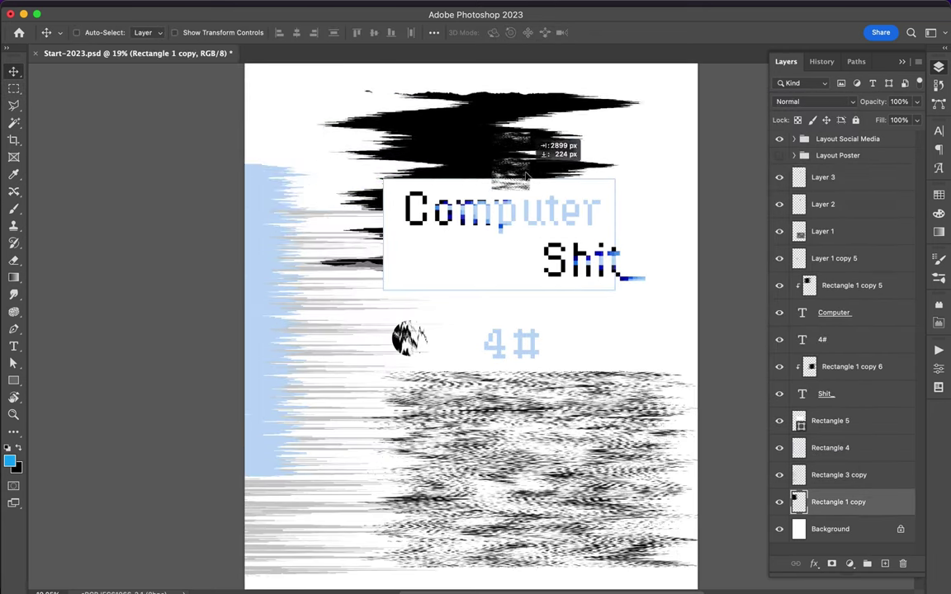
{"action": "key", "text": "super+t"}
{"action": "left_click_drag", "start_coordinate": [318, 128], "coordinate": [375, 240]}
{"action": "key", "text": "Return"}
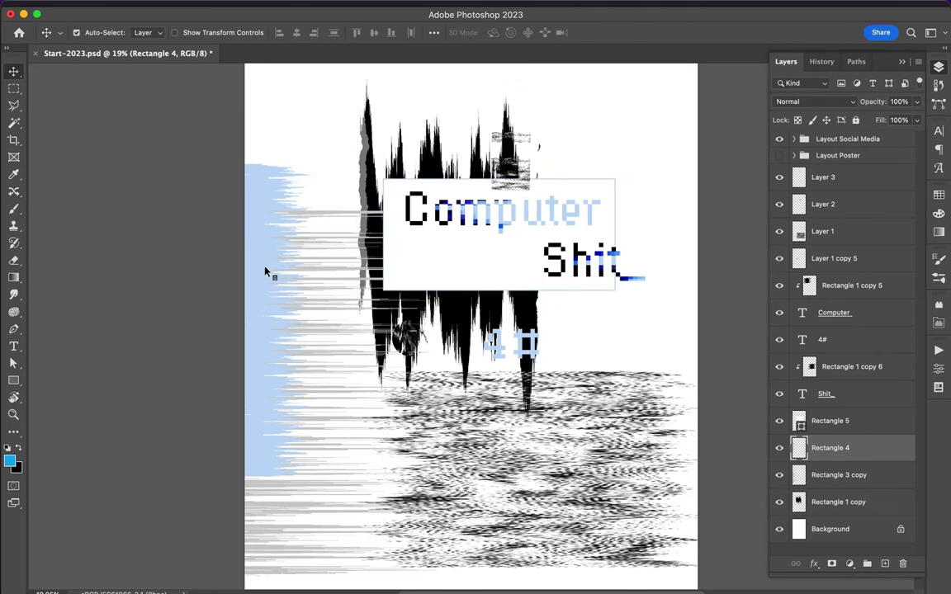
Move the blue glitch to the right and place a rotated copy beneath the title
{"action": "left_click_drag", "start_coordinate": [264, 271], "coordinate": [643, 282]}
{"action": "key", "text": "m"}
{"action": "key", "text": "super+j"}
{"action": "key", "text": "v"}
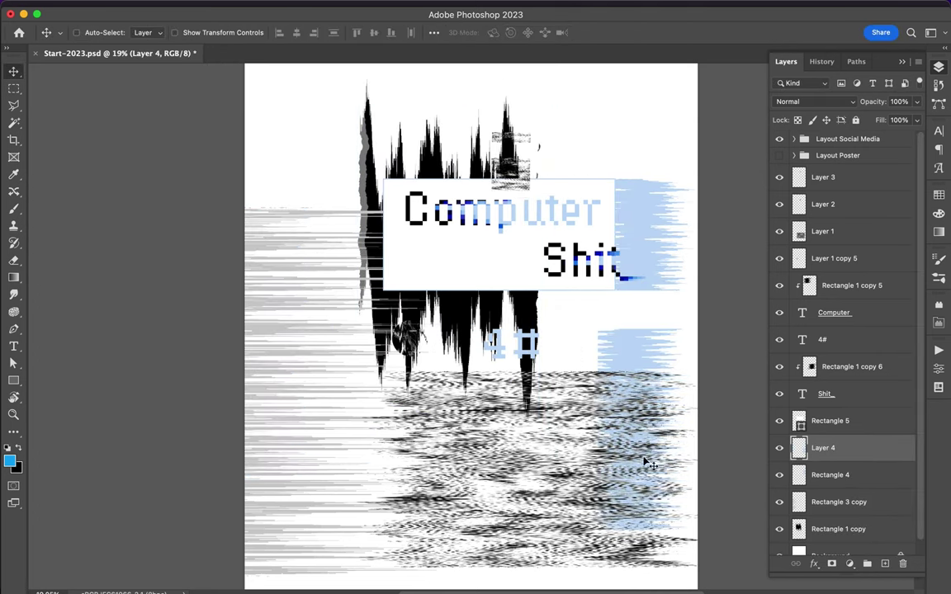
{"action": "key", "text": "super+t"}
{"action": "left_click_drag", "start_coordinate": [545, 445], "coordinate": [615, 272]}
{"action": "key", "text": "Return"}
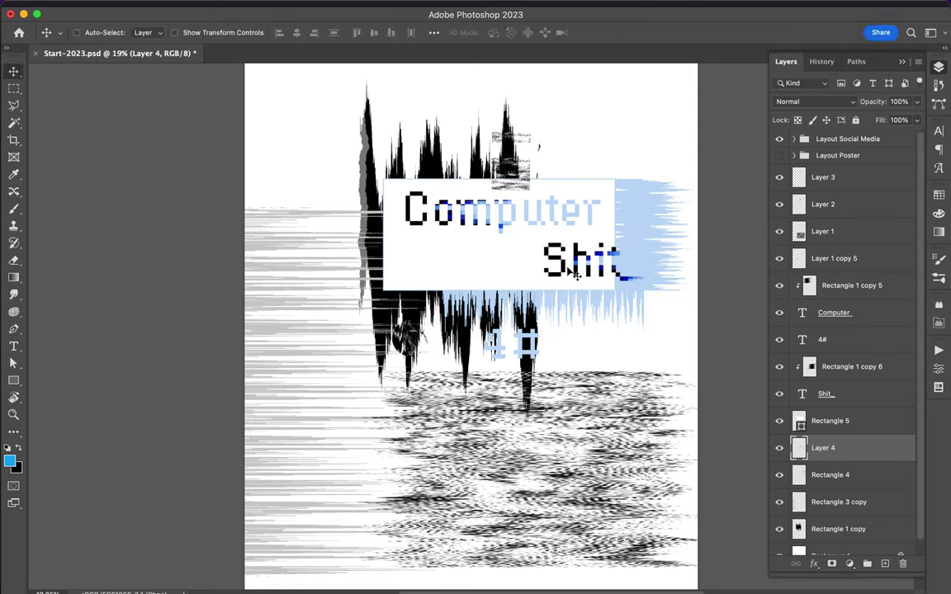
Move the grey streaks up, rotate them a quarter turn, and reposition them
{"action": "scroll", "coordinate": [290, 384], "scroll_direction": "up", "scroll_amount": 3}
{"action": "left_click_drag", "start_coordinate": [290, 384], "coordinate": [290, 314]}
{"action": "key", "text": "m"}
{"action": "key", "text": "v"}
{"action": "key", "text": "super+t"}
{"action": "left_click_drag", "start_coordinate": [348, 121], "coordinate": [329, 382]}
Delete the top portion of the vertical grey streaks
{"action": "key", "text": "Return"}
{"action": "key", "text": "m"}
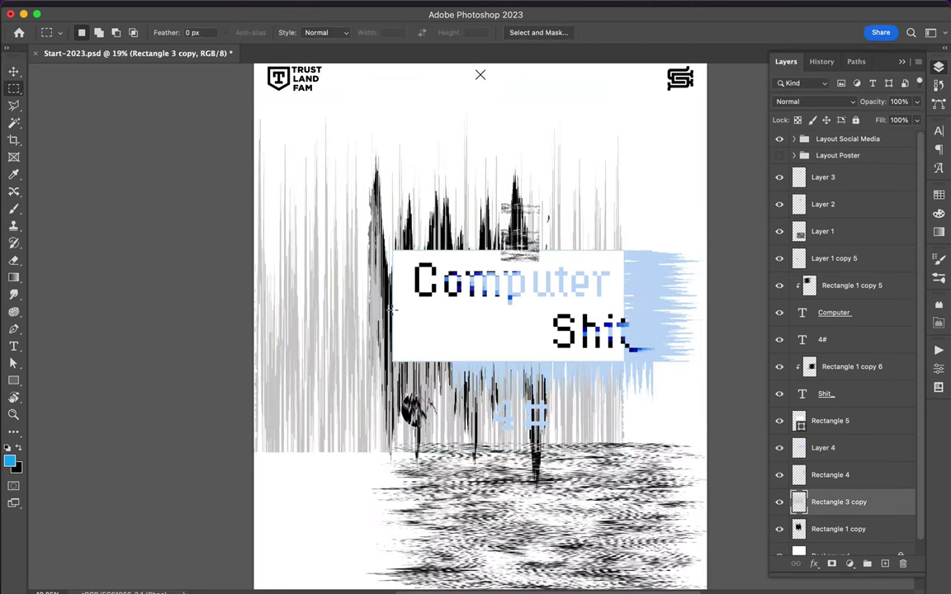
{"action": "left_click_drag", "start_coordinate": [256, 122], "coordinate": [393, 308]}
{"action": "key", "text": "Delete"}
Copy the lower grey streaks to Layer 5 and clear them from the original
{"action": "mouse_move", "coordinate": [254, 161]}
{"action": "left_mouse_down"}
{"action": "mouse_move", "coordinate": [393, 501]}
{"action": "mouse_move", "coordinate": [711, 356]}
{"action": "left_mouse_up"}
{"action": "key", "text": "super+j"}
{"action": "key", "text": "v"}
{"action": "key", "text": "m"}
{"action": "key", "text": "Delete"}
{"action": "left_click", "coordinate": [557, 378]}
{"action": "key", "text": "v"}
{"action": "left_click", "coordinate": [268, 448], "text": "super"}
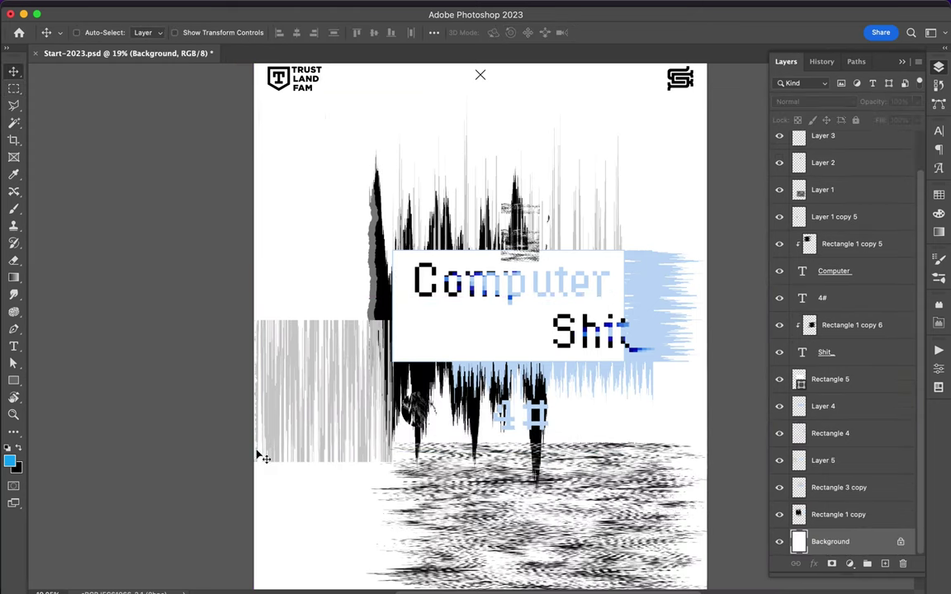
Shrink the Layer 5 streak block, squeeze it narrower left of the title, and duplicate it
{"action": "left_click", "coordinate": [351, 359]}
{"action": "key", "text": "super+t"}
{"action": "left_click_drag", "start_coordinate": [255, 462], "coordinate": [304, 373]}
{"action": "key", "text": "Return"}
{"action": "key", "text": "m"}
{"action": "left_click_drag", "start_coordinate": [290, 188], "coordinate": [358, 272]}
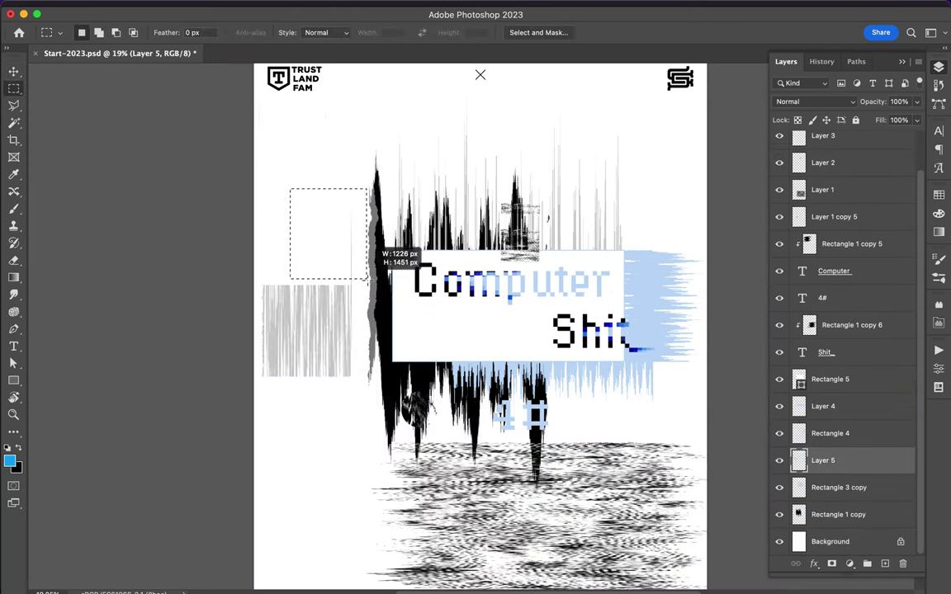
{"action": "key", "text": "super+t"}
{"action": "left_click_drag", "start_coordinate": [262, 330], "coordinate": [363, 330]}
{"action": "key", "text": "Return"}
{"action": "key", "text": "super+j"}
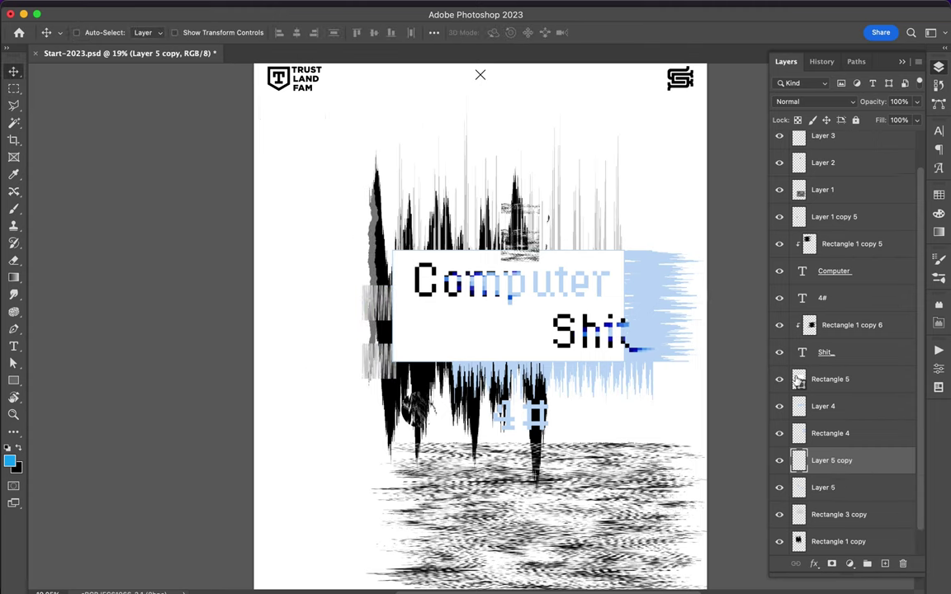
Move the bottom streak artwork lower on the poster
{"action": "left_click", "coordinate": [533, 255], "text": "super"}
{"action": "scroll", "coordinate": [525, 367], "scroll_direction": "down", "scroll_amount": 3}
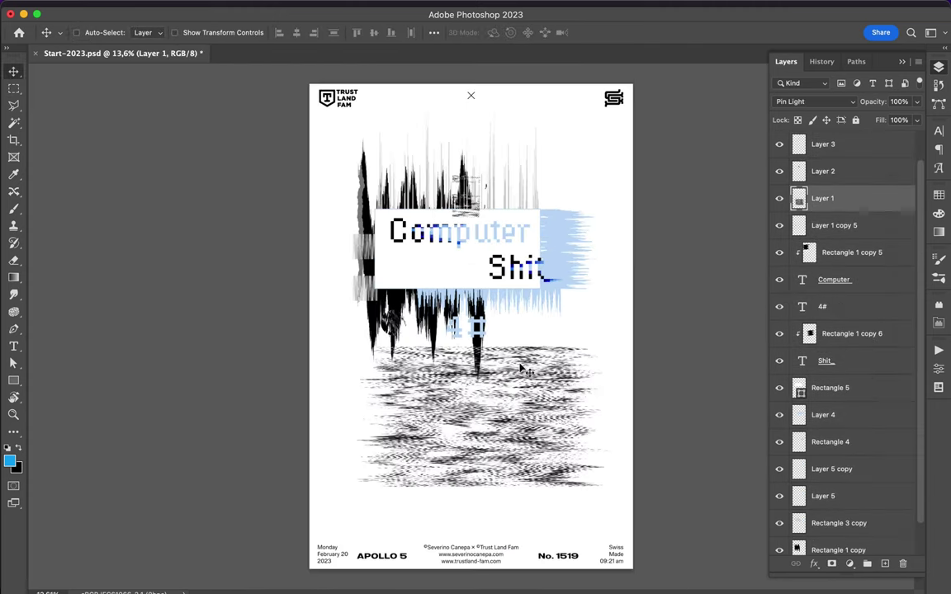
{"action": "left_click_drag", "start_coordinate": [513, 399], "coordinate": [541, 456]}
Enlarge 4# to 373% in the lower right and place a copy at lower left
{"action": "left_click", "coordinate": [475, 328], "text": "super"}
{"action": "key", "text": "super+t"}
{"action": "left_click_drag", "start_coordinate": [553, 392], "coordinate": [659, 487]}
{"action": "key", "text": "Return"}
{"action": "left_click_drag", "start_coordinate": [578, 405], "coordinate": [273, 495]}
Hide the bottom streak layer and copy a thin streak strip under Computer
{"action": "left_click", "coordinate": [833, 198]}
{"action": "left_click", "coordinate": [779, 198]}
{"action": "scroll", "coordinate": [445, 322], "scroll_direction": "up", "scroll_amount": 3}
{"action": "left_click", "coordinate": [556, 213], "text": "super"}
{"action": "key", "text": "m"}
{"action": "left_click_drag", "start_coordinate": [355, 182], "coordinate": [605, 188]}
{"action": "key", "text": "super+j"}
{"action": "mouse_move", "coordinate": [526, 187]}
{"action": "left_mouse_down"}
{"action": "mouse_move", "coordinate": [559, 274]}
{"action": "mouse_move", "coordinate": [542, 284]}
{"action": "mouse_move", "coordinate": [596, 286]}
{"action": "mouse_move", "coordinate": [578, 219]}
{"action": "mouse_move", "coordinate": [669, 235]}
{"action": "left_mouse_up"}
Copy another strip piece and set up a black-filled Rectangle 6 with no outline
{"action": "key", "text": "super+j"}
{"action": "key", "text": "u"}
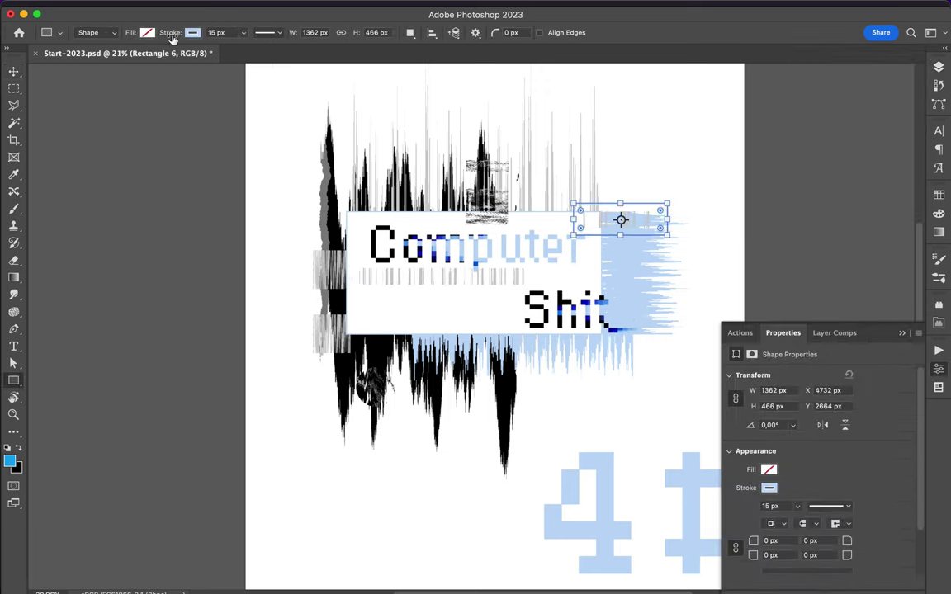
{"action": "left_click", "coordinate": [192, 32]}
{"action": "left_click", "coordinate": [118, 58]}
{"action": "left_click", "coordinate": [146, 33]}
{"action": "left_click", "coordinate": [228, 59]}
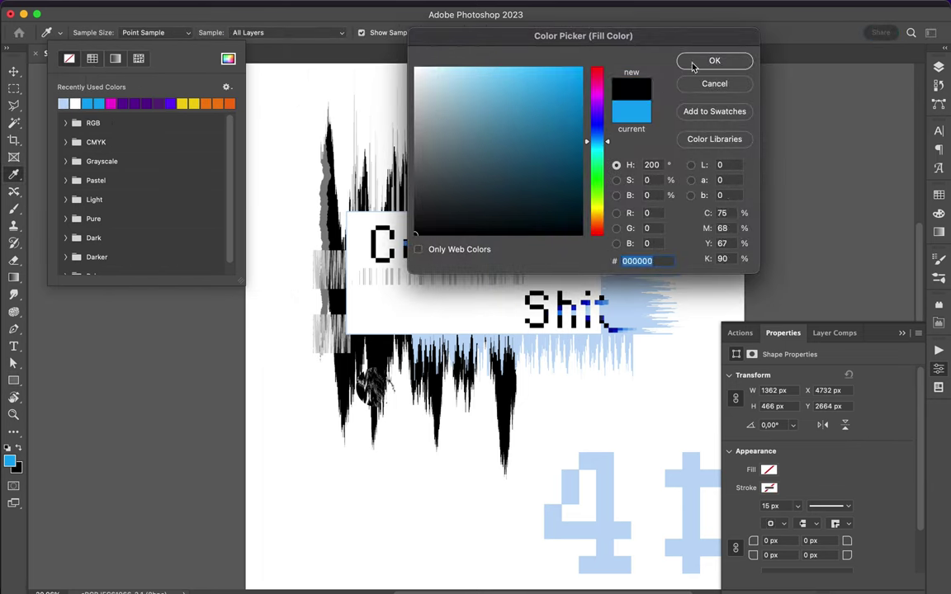
{"action": "left_click", "coordinate": [692, 64]}
{"action": "key", "text": "v"}
{"action": "key", "text": "F7"}
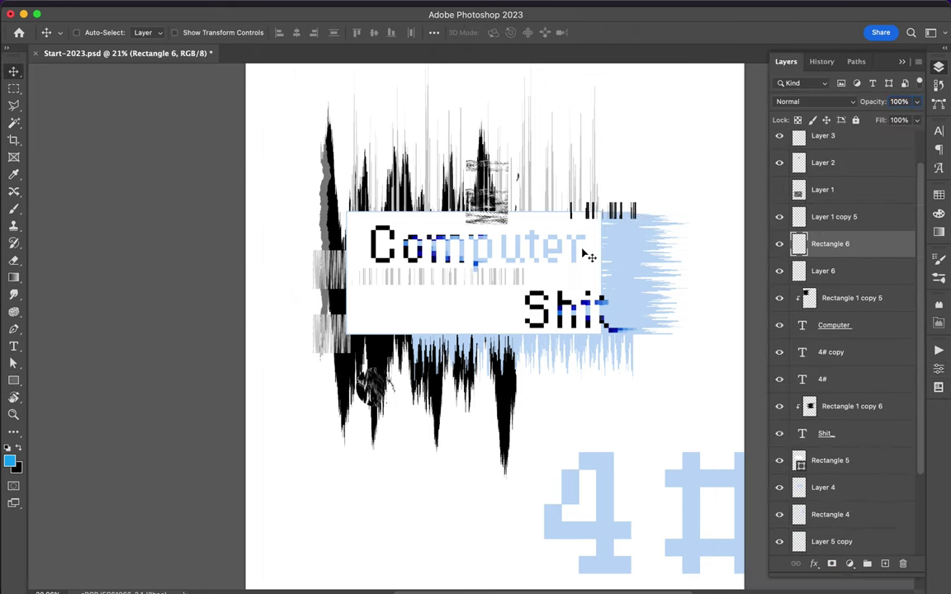
{"action": "key", "text": "super+0"}
Scale Computer together with its clipped glitch shape
{"action": "left_click", "coordinate": [578, 264], "text": "super"}
{"action": "key", "text": "super+t"}
{"action": "left_click_drag", "start_coordinate": [216, 106], "coordinate": [213, 93]}
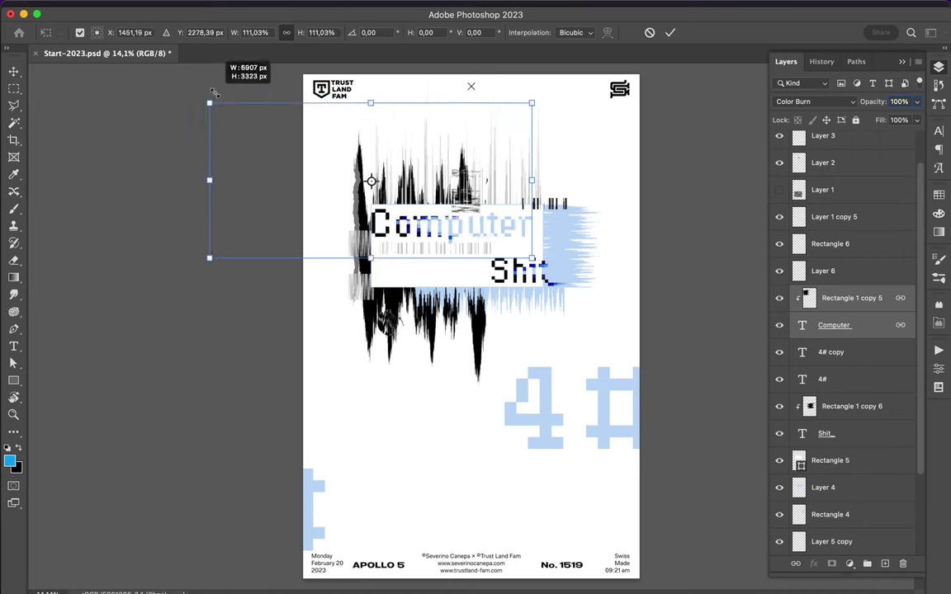
{"action": "key", "text": "Return"}
Enlarge Shit_ and its clipped glitch to about 148% and reposition it
{"action": "left_click", "coordinate": [604, 303], "text": "super"}
{"action": "key", "text": "super+t"}
{"action": "left_click_drag", "start_coordinate": [365, 384], "coordinate": [241, 450]}
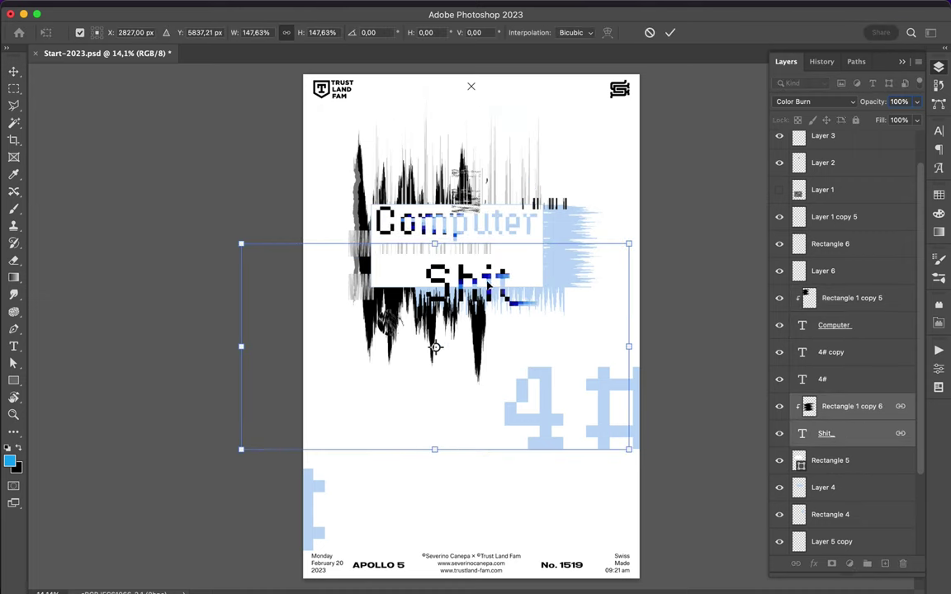
{"action": "left_click_drag", "start_coordinate": [628, 347], "coordinate": [711, 334]}
{"action": "key", "text": "Return"}
Place the streak strip layer just above the white title panel
{"action": "left_click", "coordinate": [446, 256]}
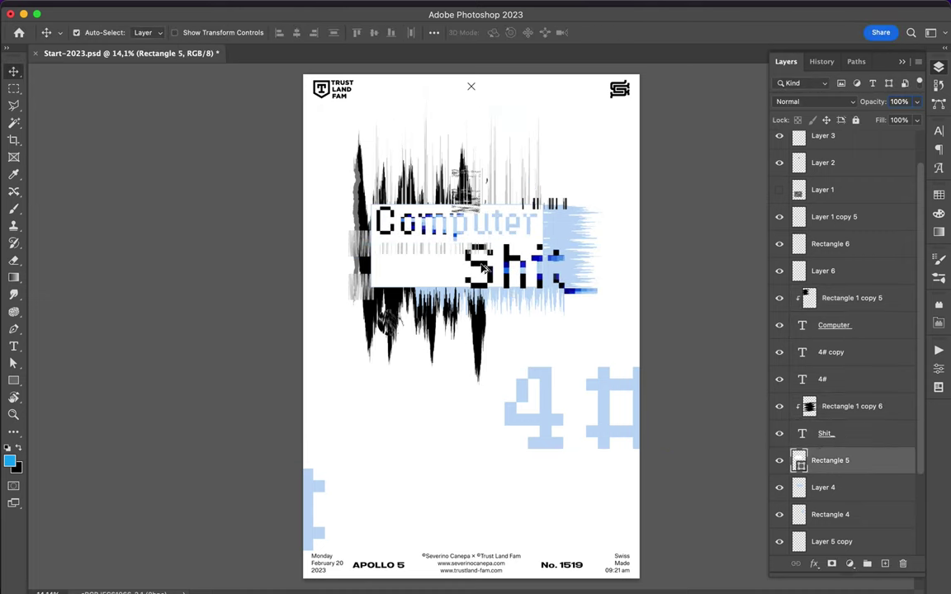
{"action": "left_click", "coordinate": [524, 293], "text": "super"}
{"action": "key", "text": "super+bracketleft"}
{"action": "key", "text": "super+bracketleft"}
{"action": "key", "text": "super+bracketleft"}
{"action": "scroll", "coordinate": [495, 239], "scroll_direction": "up", "scroll_amount": 5}
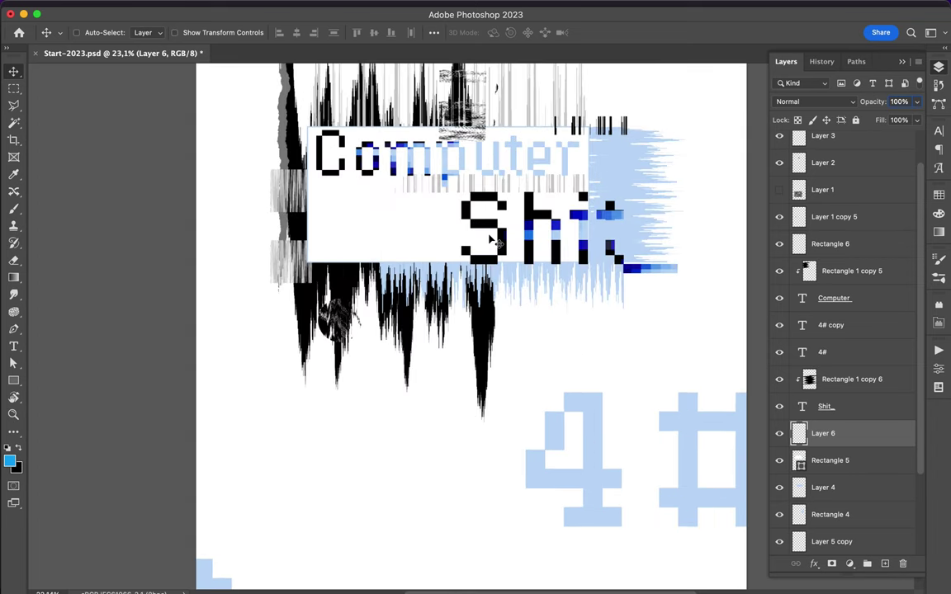
Copy part of the light-blue glitch to Layer 7 and narrow it
{"action": "key", "text": "m"}
{"action": "left_click_drag", "start_coordinate": [349, 270], "coordinate": [530, 334]}
{"action": "key", "text": "alt+bracketleft"}
{"action": "key", "text": "alt+bracketleft"}
{"action": "key", "text": "v"}
{"action": "key", "text": "super+j"}
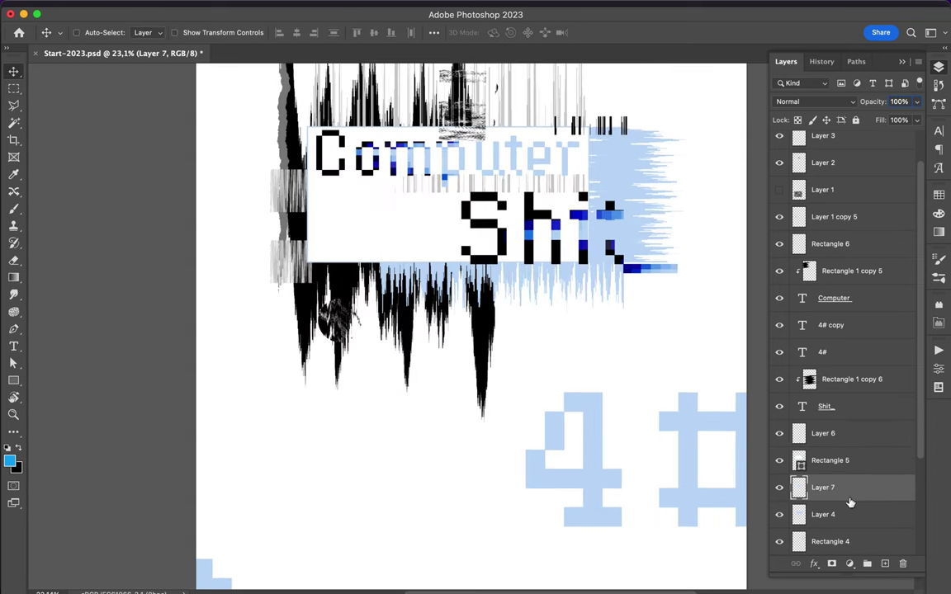
{"action": "left_click_drag", "start_coordinate": [849, 487], "coordinate": [850, 213]}
{"action": "key", "text": "super+t"}
{"action": "mouse_move", "coordinate": [431, 244]}
{"action": "left_mouse_down"}
{"action": "mouse_move", "coordinate": [403, 240]}
{"action": "mouse_move", "coordinate": [440, 249]}
{"action": "mouse_move", "coordinate": [393, 250]}
{"action": "left_mouse_up"}
{"action": "key", "text": "Return"}
Smudge a lower copy of the blue piece into swirls and move it above the title
{"action": "left_click_drag", "start_coordinate": [346, 226], "coordinate": [332, 476]}
{"action": "key", "text": "r"}
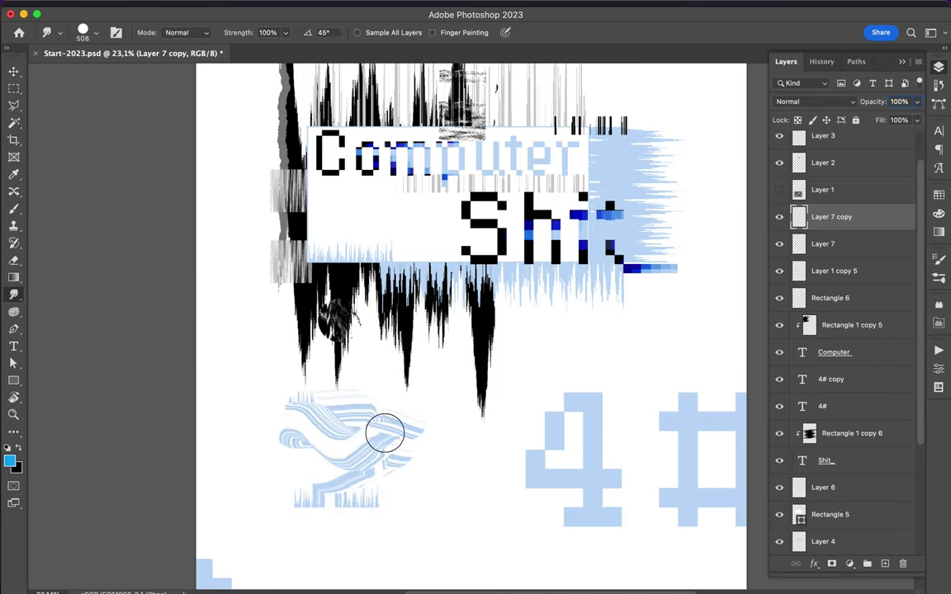
{"action": "left_click_drag", "start_coordinate": [370, 445], "coordinate": [329, 403]}
{"action": "key", "text": "v"}
{"action": "left_click_drag", "start_coordinate": [354, 482], "coordinate": [479, 213]}
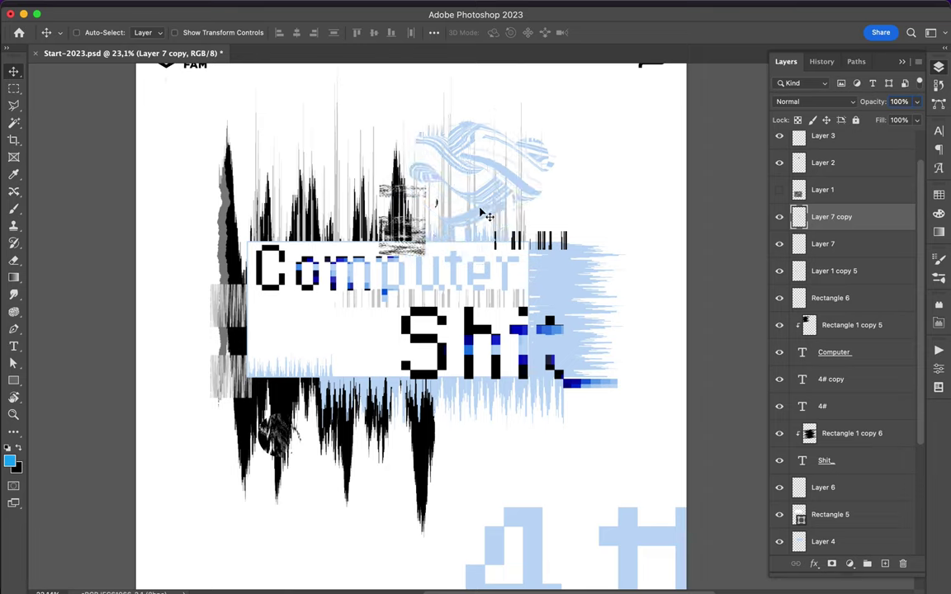
{"action": "scroll", "coordinate": [406, 227], "scroll_direction": "down", "scroll_amount": 3}
{"action": "left_click", "coordinate": [415, 375], "text": "super"}
Copy a marquee piece of Rectangle 1 copy 2 into Layer 8 and shift it down-left
{"action": "key", "text": "m"}
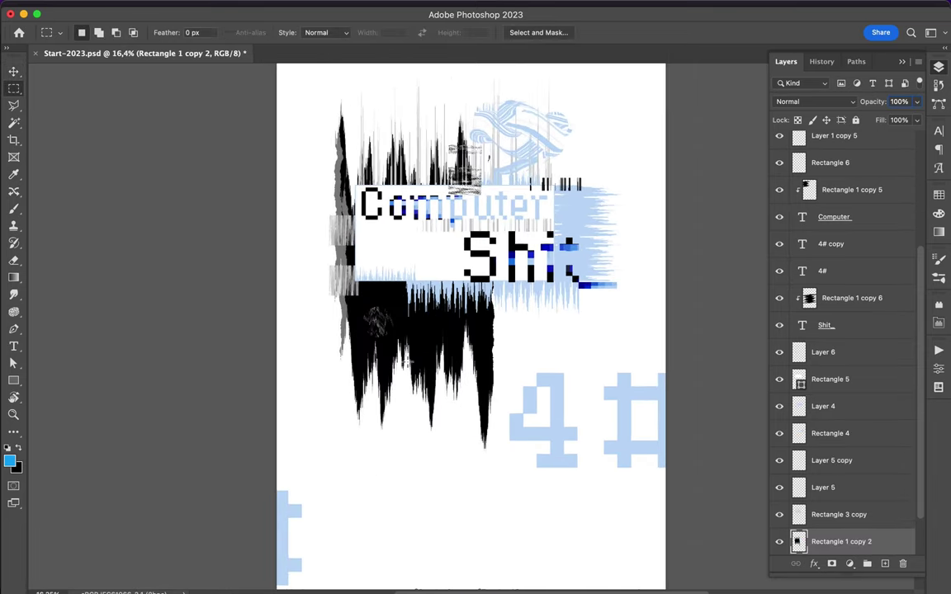
{"action": "key", "text": "super+shift+j"}
{"action": "key", "text": "v"}
{"action": "left_click_drag", "start_coordinate": [502, 395], "coordinate": [481, 432]}
Smudge Layer 8 into twisted swirls and move it up and right over the 4#
{"action": "left_click", "coordinate": [13, 295]}
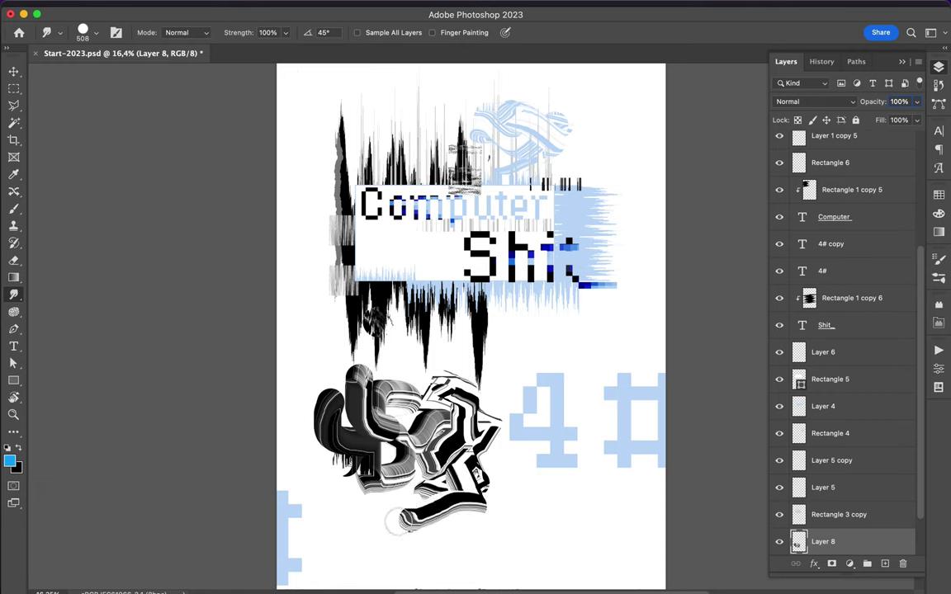
{"action": "key", "text": "v"}
{"action": "mouse_move", "coordinate": [364, 416]}
{"action": "left_mouse_down"}
{"action": "mouse_move", "coordinate": [633, 330]}
{"action": "mouse_move", "coordinate": [560, 350]}
{"action": "left_mouse_up"}
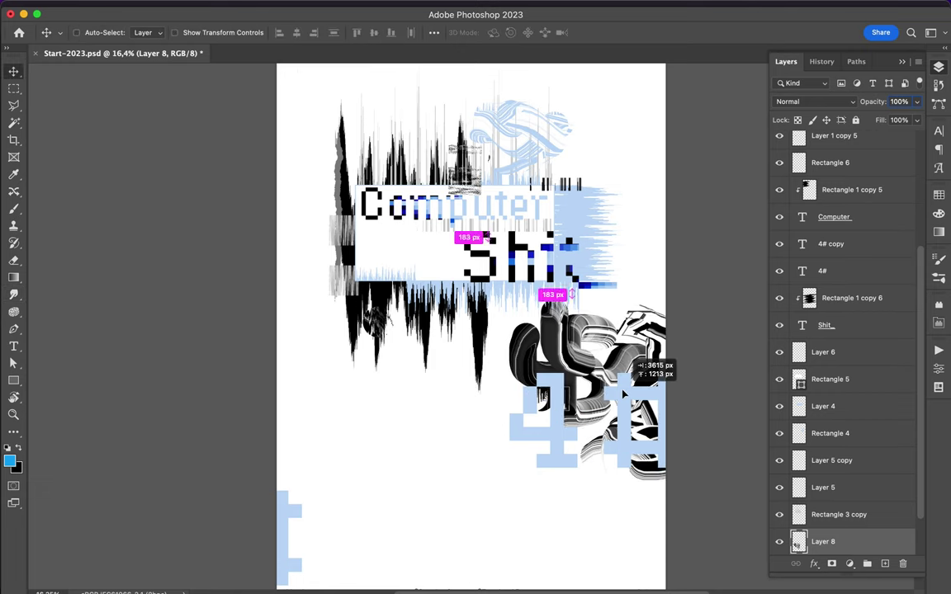
Duplicate Rectangle 3 copy and lighten its strands to grey with a Levels adjustment
{"action": "scroll", "coordinate": [441, 262], "scroll_direction": "down", "scroll_amount": 2}
{"action": "left_click", "coordinate": [838, 514]}
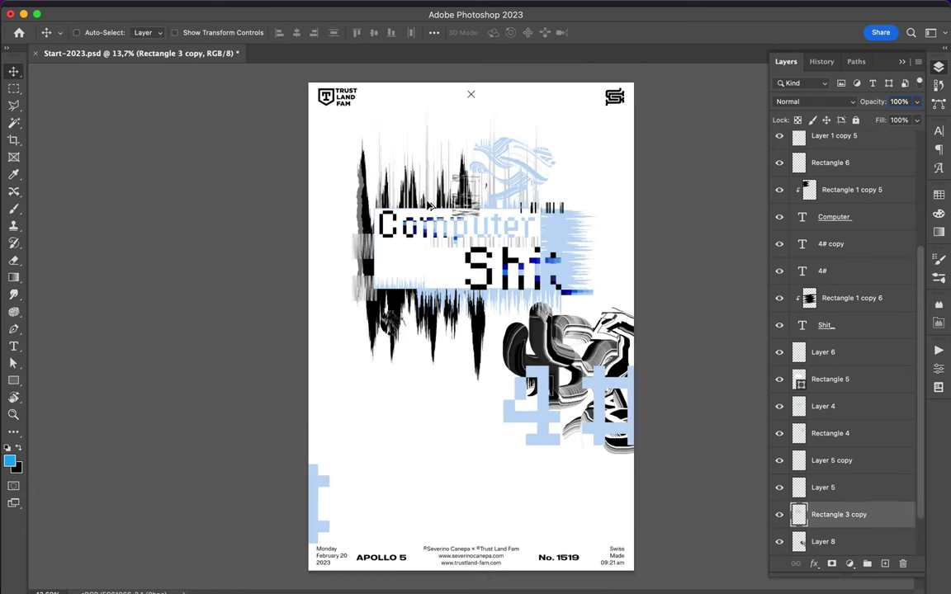
{"action": "key", "text": "super+j"}
{"action": "left_click", "coordinate": [849, 563]}
{"action": "left_click", "coordinate": [784, 318]}
{"action": "left_click_drag", "start_coordinate": [828, 472], "coordinate": [866, 473]}
{"action": "left_click", "coordinate": [938, 66]}
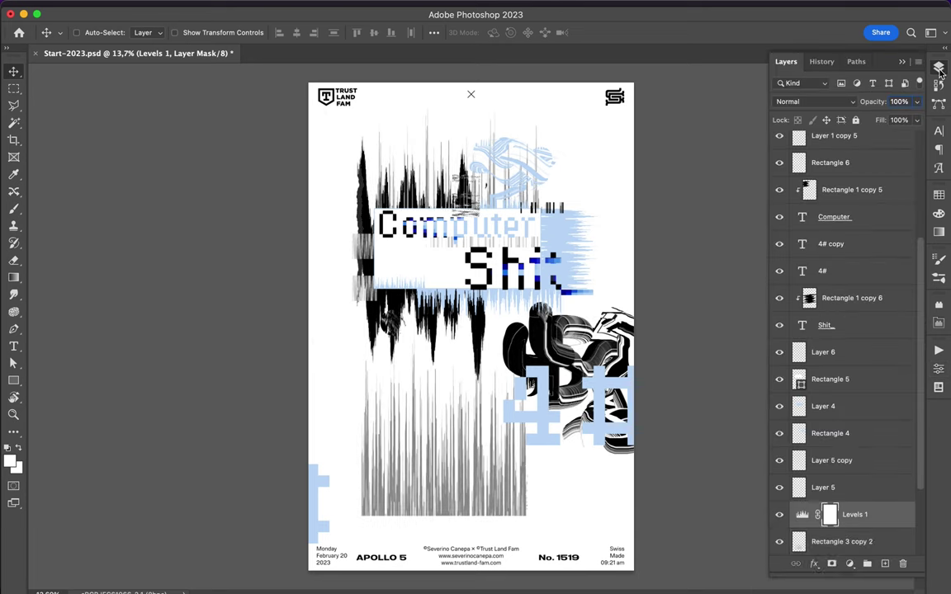
Stamp the visible layers into Layer 9, smudge it, and move it up-left
{"action": "key", "text": "ctrl+z"}
{"action": "key", "text": "m"}
{"action": "key", "text": "super+shift+alt+e"}
{"action": "key", "text": "r"}
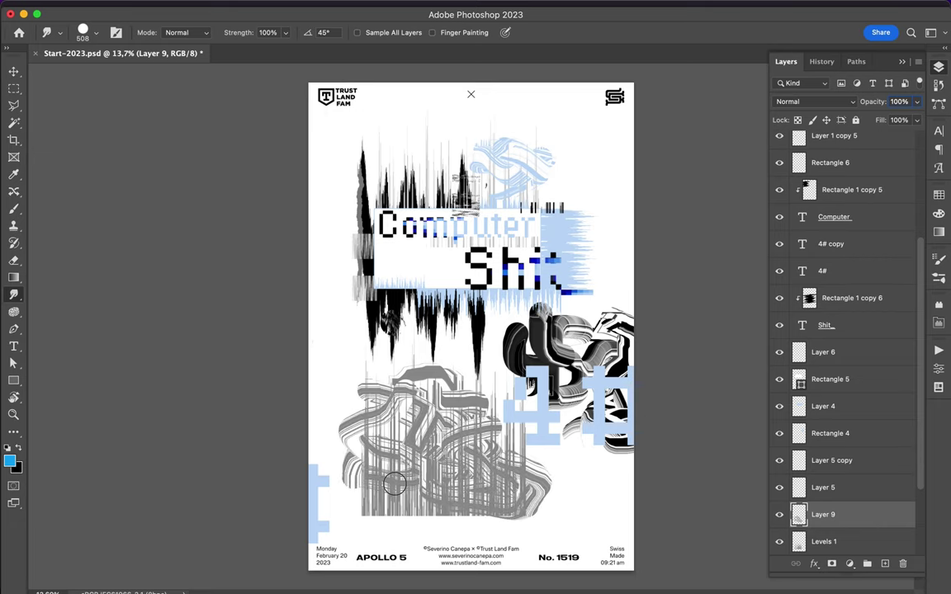
{"action": "key", "text": "v"}
{"action": "left_click_drag", "start_coordinate": [464, 433], "coordinate": [408, 330]}
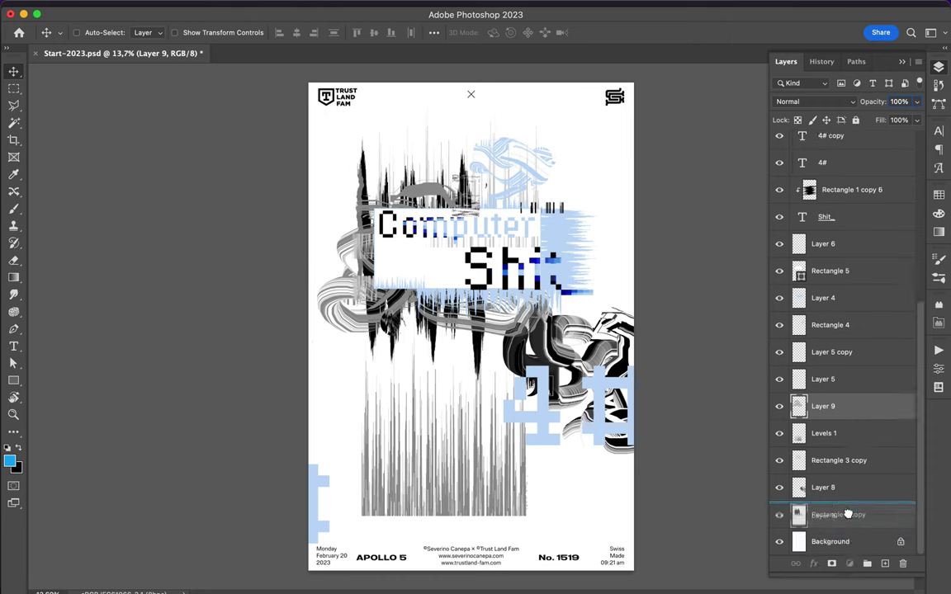
Move Layer 9 down below Rectangle 1 copy near Background and fit the poster in view
{"action": "left_click_drag", "start_coordinate": [822, 514], "coordinate": [825, 529]}
{"action": "left_click_drag", "start_coordinate": [512, 528], "coordinate": [458, 460]}
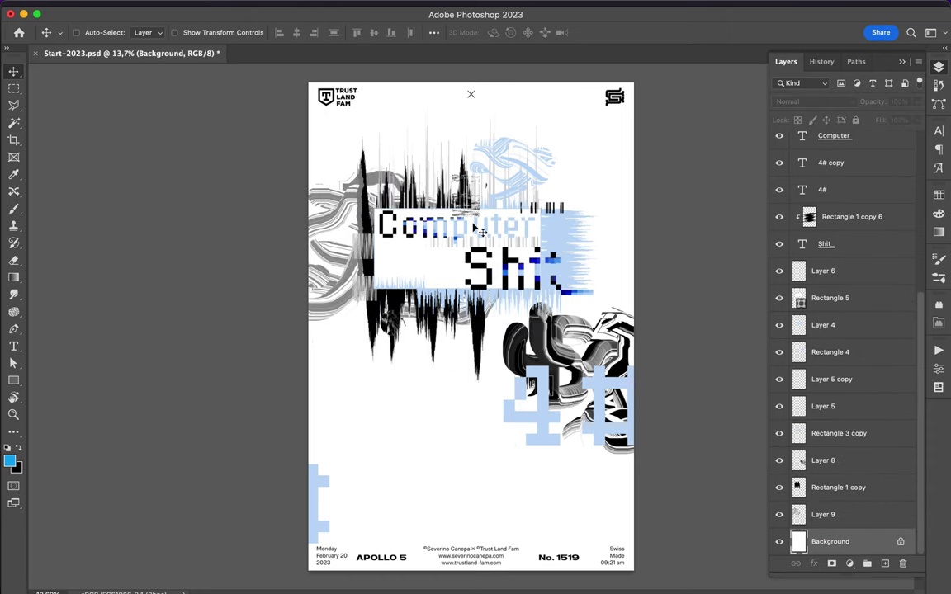
{"action": "key", "text": "super+0"}
Draw a large outlined rectangle frame over the poster and duplicate it into nested copies
{"action": "key", "text": "m"}
{"action": "key", "text": "u"}
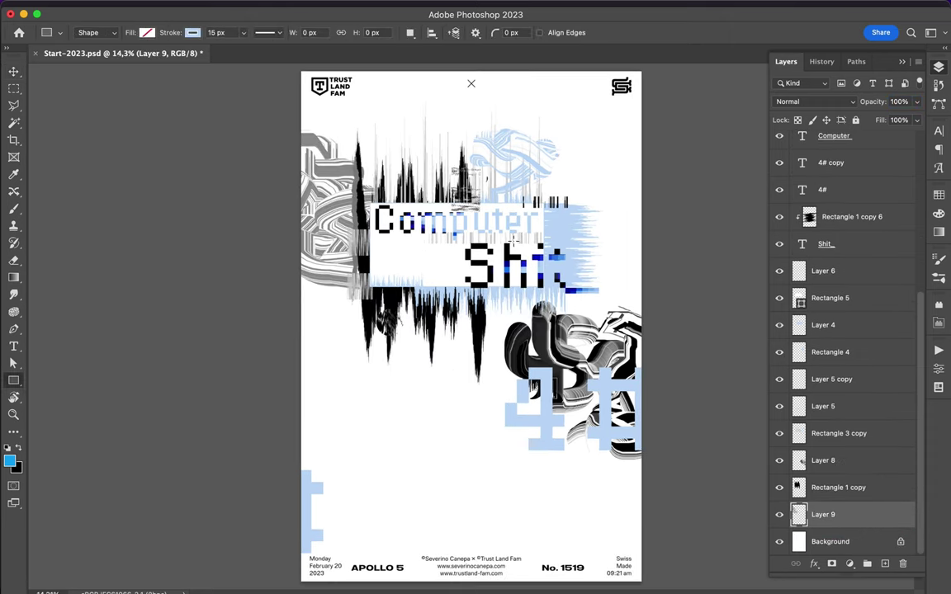
{"action": "mouse_move", "coordinate": [321, 109]}
{"action": "left_mouse_down"}
{"action": "mouse_move", "coordinate": [627, 545]}
{"action": "mouse_move", "coordinate": [611, 540]}
{"action": "mouse_move", "coordinate": [624, 520]}
{"action": "left_mouse_up"}
{"action": "key", "text": "v"}
{"action": "key", "text": "super+j"}
{"action": "key", "text": "super+j"}
{"action": "key", "text": "super+j"}
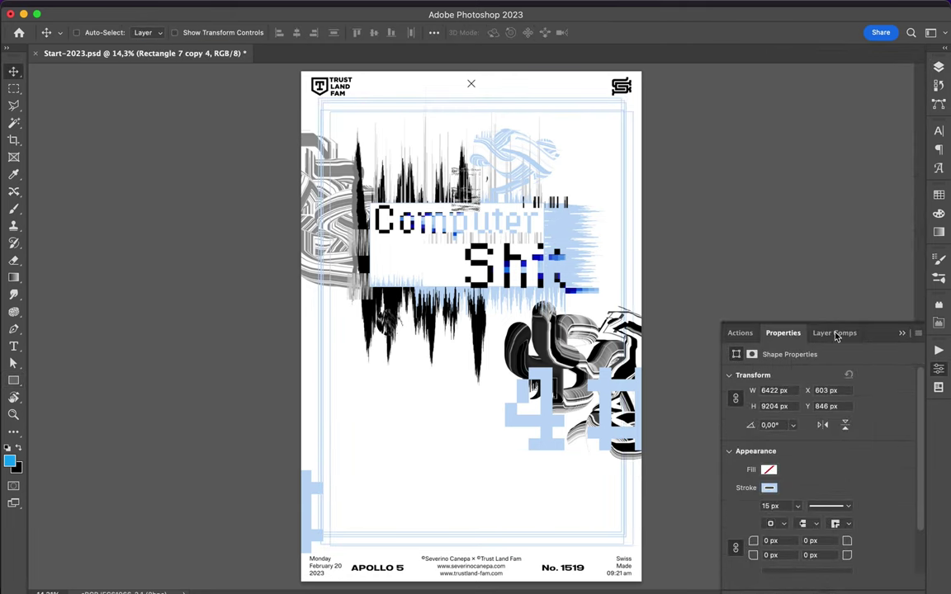
{"action": "key", "text": "F7"}
Move the Rectangle 7 frame layers below Layer 9 and merge them into one
{"action": "left_click", "coordinate": [838, 479], "text": "shift"}
{"action": "left_click_drag", "start_coordinate": [838, 478], "coordinate": [838, 528]}
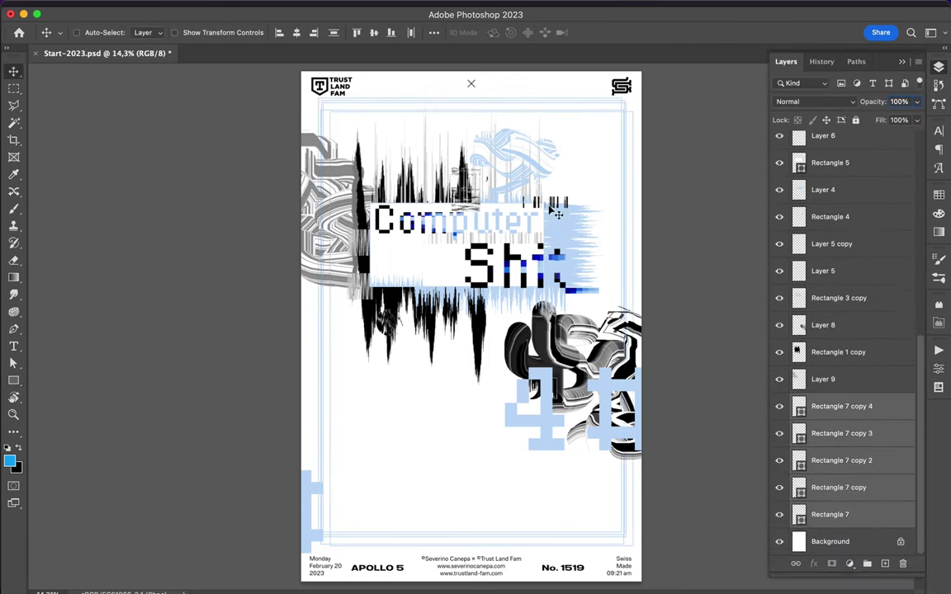
{"action": "right_click", "coordinate": [825, 516]}
{"action": "left_click", "coordinate": [710, 395]}
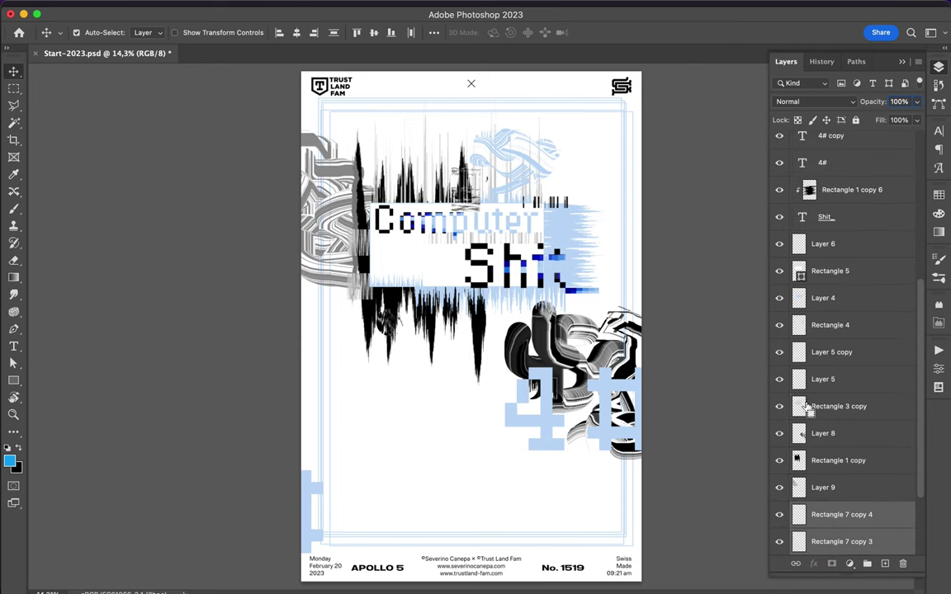
Make Layer 10 from an elliptical selection, then select the Rectangle 7 copy 4 frames to smudge
{"action": "key", "text": "m"}
{"action": "left_click_drag", "start_coordinate": [303, 477], "coordinate": [344, 507]}
{"action": "right_click", "coordinate": [14, 88]}
{"action": "left_click", "coordinate": [70, 100]}
{"action": "key", "text": "super+j"}
{"action": "key", "text": "v"}
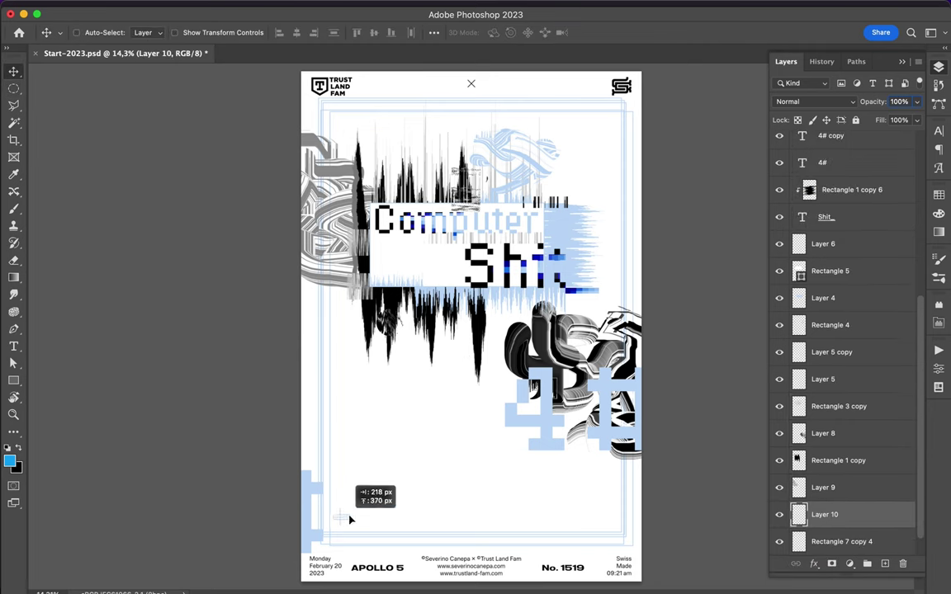
{"action": "left_click", "coordinate": [314, 495], "text": "ctrl"}
{"action": "left_click", "coordinate": [13, 295]}
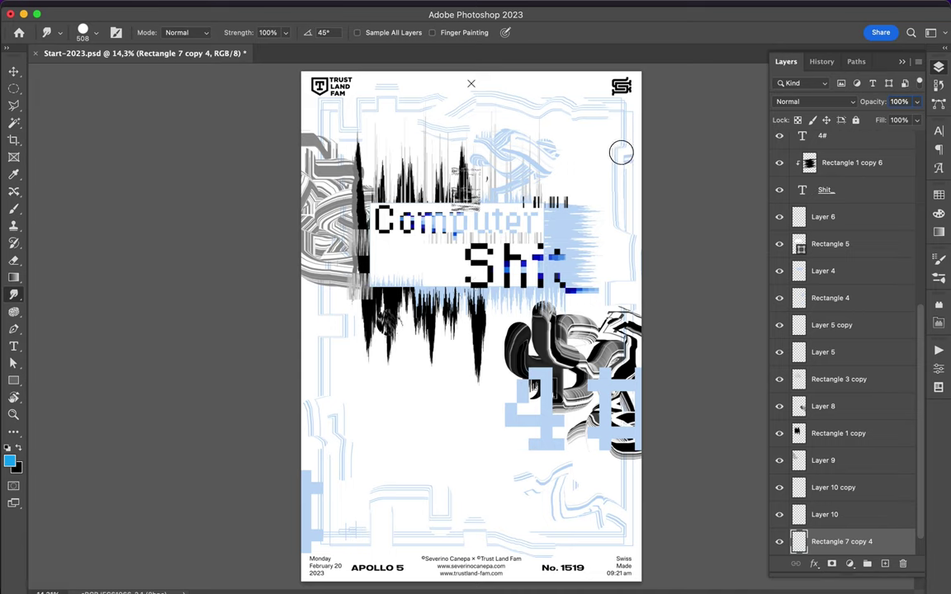
Draw a tall light-blue bar with no stroke and move its layer near the top
{"action": "key", "text": "v"}
{"action": "key", "text": "u"}
{"action": "left_click", "coordinate": [192, 32]}
{"action": "left_click", "coordinate": [147, 32]}
{"action": "left_click_drag", "start_coordinate": [373, 239], "coordinate": [386, 326]}
{"action": "left_click_drag", "start_coordinate": [849, 515], "coordinate": [820, 162]}
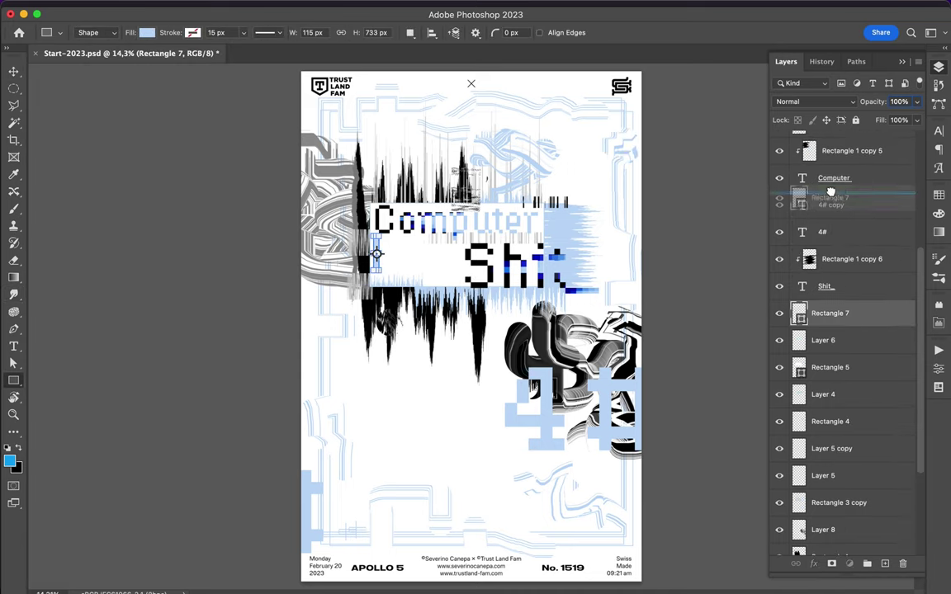
Shrink the light-blue bar and duplicate it into several small copies near the title
{"action": "scroll", "coordinate": [434, 250], "scroll_direction": "up", "scroll_amount": 3}
{"action": "key", "text": "v"}
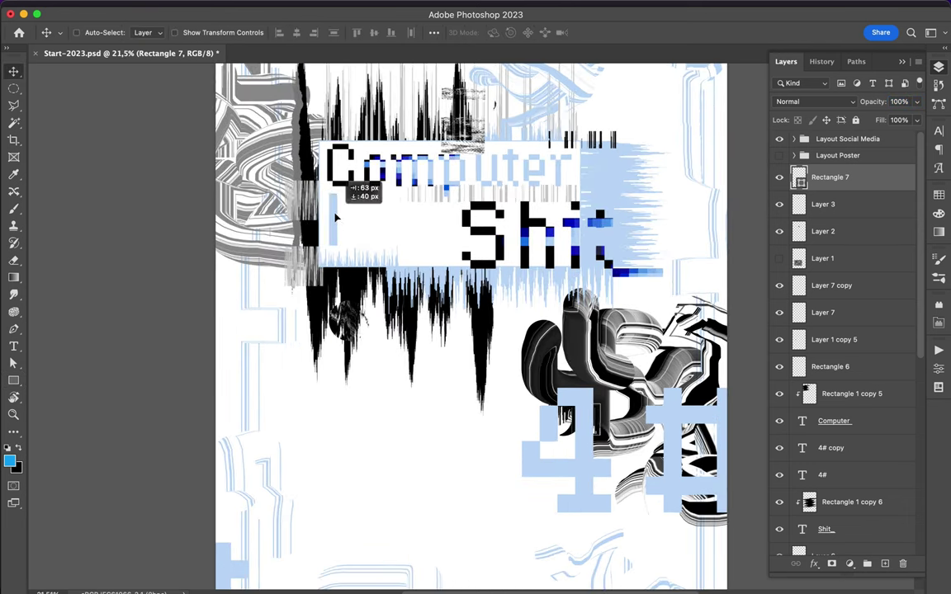
{"action": "key", "text": "ctrl+t"}
{"action": "key", "text": "Return"}
{"action": "mouse_move", "coordinate": [341, 199]}
{"action": "left_mouse_down"}
{"action": "mouse_move", "coordinate": [636, 161]}
{"action": "mouse_move", "coordinate": [668, 218]}
{"action": "left_mouse_up"}
Duplicate the black Shit lettering (Rectangle 1 copy 6) slightly left and smudge it downward
{"action": "scroll", "coordinate": [516, 308], "scroll_direction": "down", "scroll_amount": 3}
{"action": "scroll", "coordinate": [516, 307], "scroll_direction": "down", "scroll_amount": 2}
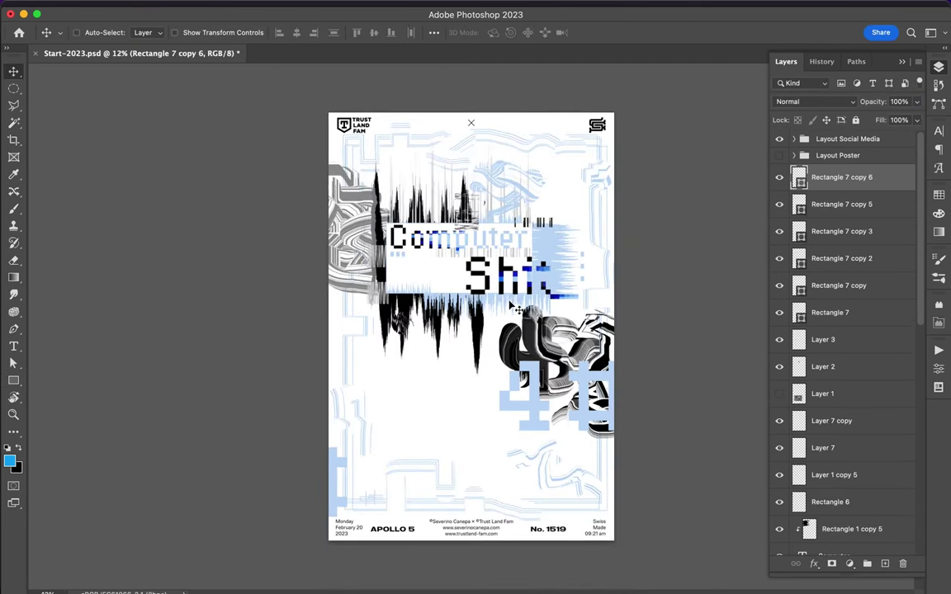
{"action": "left_click_drag", "start_coordinate": [842, 177], "coordinate": [835, 467]}
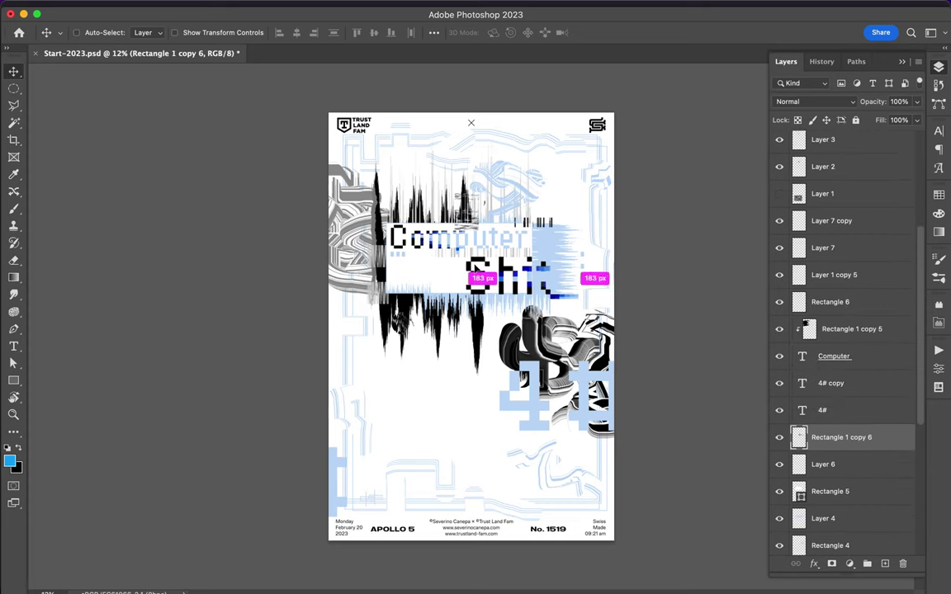
{"action": "left_click_drag", "start_coordinate": [474, 273], "coordinate": [436, 275]}
{"action": "left_click", "coordinate": [14, 294]}
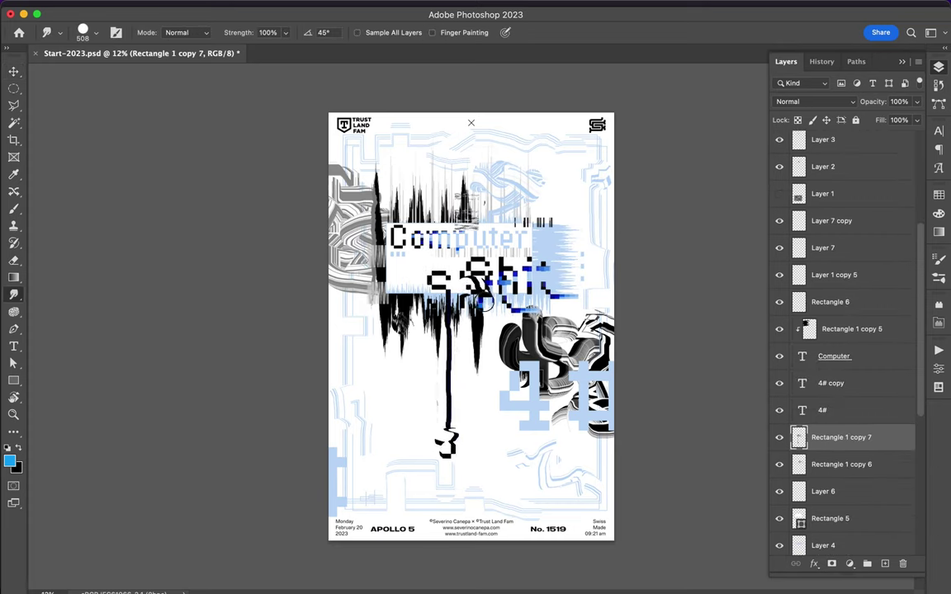
{"action": "key", "text": "v"}
{"action": "left_click_drag", "start_coordinate": [465, 410], "coordinate": [505, 394]}
Try another lettering copy, undo it, and select the 4# artwork
{"action": "scroll", "coordinate": [784, 457], "scroll_direction": "down", "scroll_amount": 1}
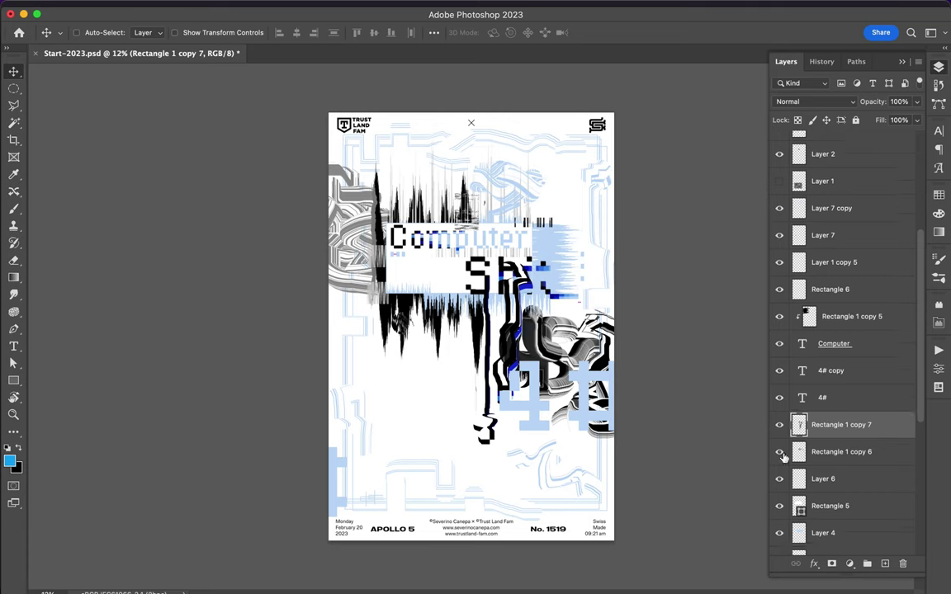
{"action": "left_click", "coordinate": [537, 413], "text": "super"}
{"action": "mouse_move", "coordinate": [871, 525]}
{"action": "left_mouse_down"}
{"action": "mouse_move", "coordinate": [791, 458]}
{"action": "mouse_move", "coordinate": [796, 335]}
{"action": "left_mouse_up"}
{"action": "mouse_move", "coordinate": [403, 212]}
{"action": "left_mouse_down"}
{"action": "mouse_move", "coordinate": [430, 211]}
{"action": "mouse_move", "coordinate": [431, 255]}
{"action": "mouse_move", "coordinate": [423, 255]}
{"action": "left_mouse_up"}
{"action": "key", "text": "super+z"}
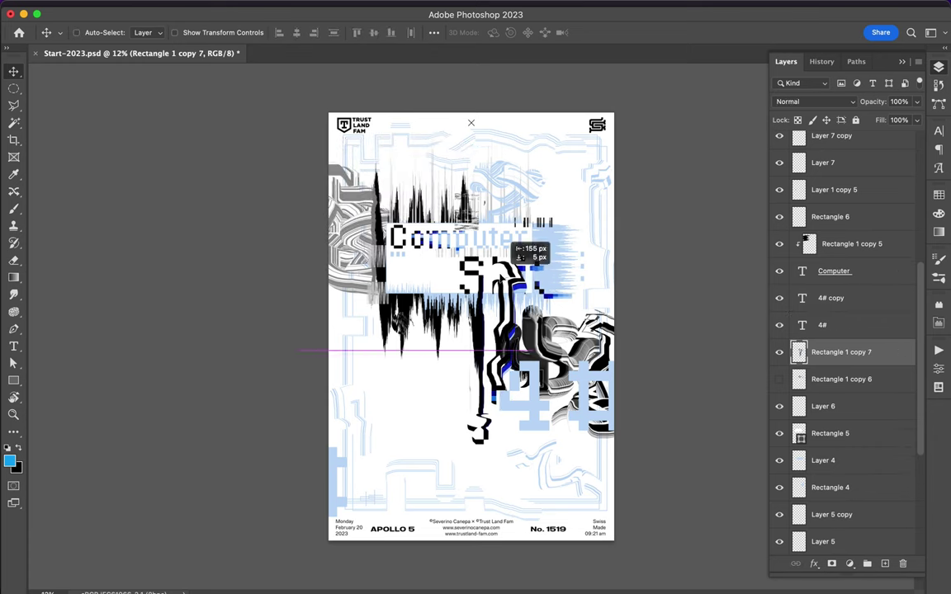
{"action": "left_click", "coordinate": [536, 413], "text": "super"}
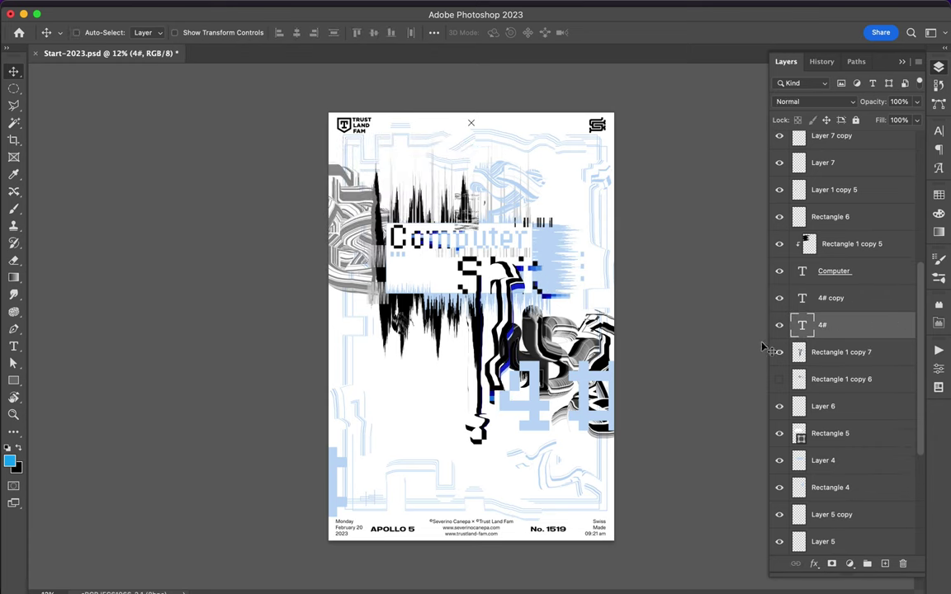
Enlarge the 4# artwork and place it below Rectangle 1 copy 6
{"action": "key", "text": "super+t"}
{"action": "left_click_drag", "start_coordinate": [495, 429], "coordinate": [438, 475]}
{"action": "key", "text": "Return"}
{"action": "key", "text": "super+bracketleft"}
{"action": "key", "text": "super+bracketleft"}
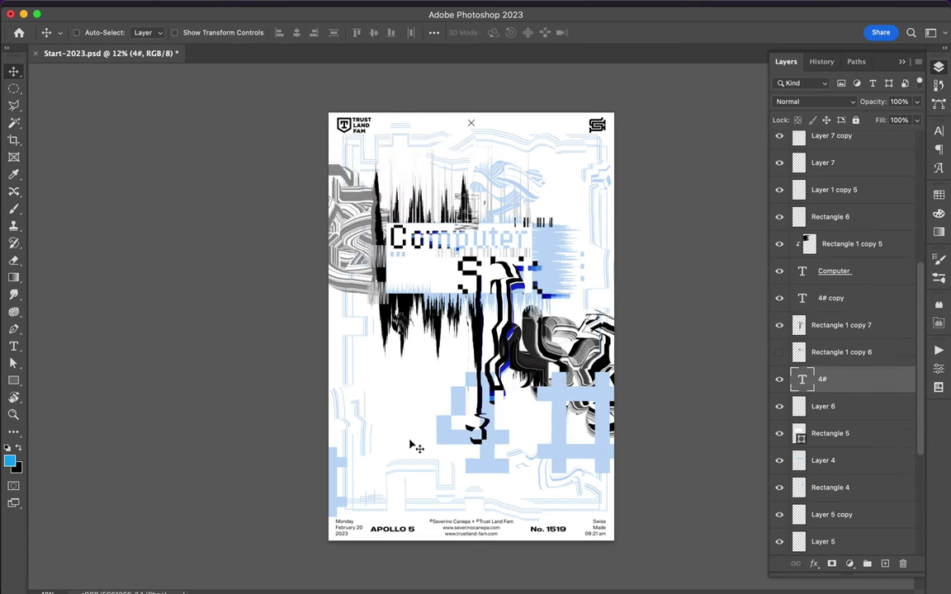
Draw a small black-stroked, unfilled square Rectangle 8 at the lower left
{"action": "key", "text": "u"}
{"action": "left_click", "coordinate": [147, 32]}
{"action": "left_click", "coordinate": [192, 32]}
{"action": "left_click_drag", "start_coordinate": [360, 383], "coordinate": [407, 428]}
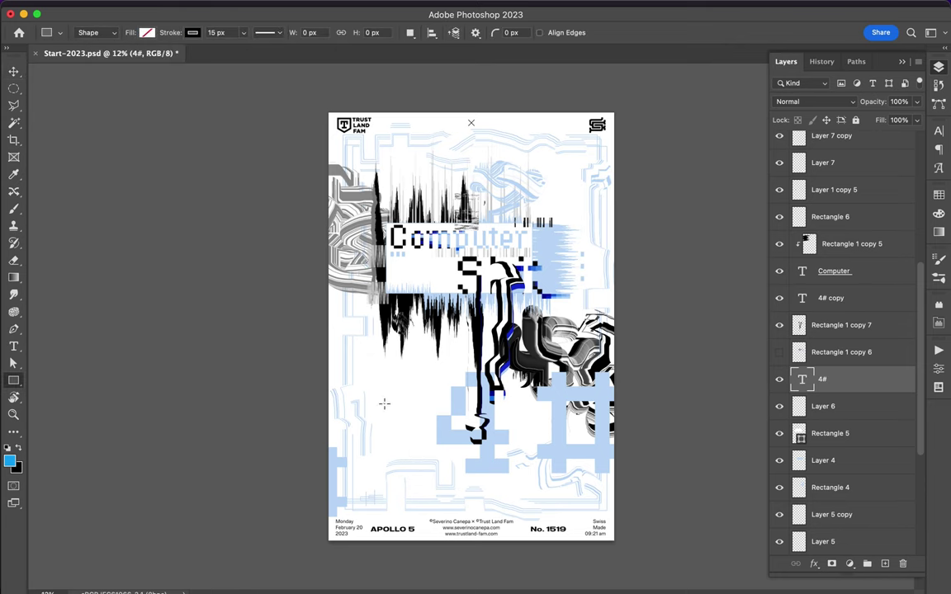
{"action": "left_click", "coordinate": [939, 66]}
{"action": "key", "text": "r"}
{"action": "left_click", "coordinate": [384, 404]}
Convert Rectangle 8 to a smart object, rasterize it, and smudge it into thin broken lines
{"action": "left_click", "coordinate": [475, 219]}
{"action": "right_click", "coordinate": [850, 378]}
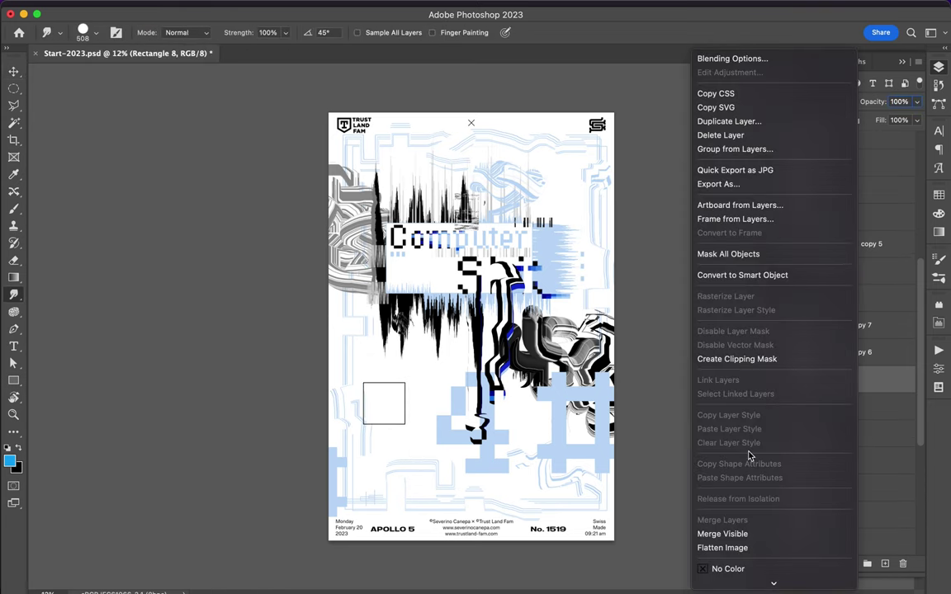
{"action": "scroll", "coordinate": [744, 254], "scroll_direction": "down", "scroll_amount": 2}
{"action": "left_click", "coordinate": [739, 230]}
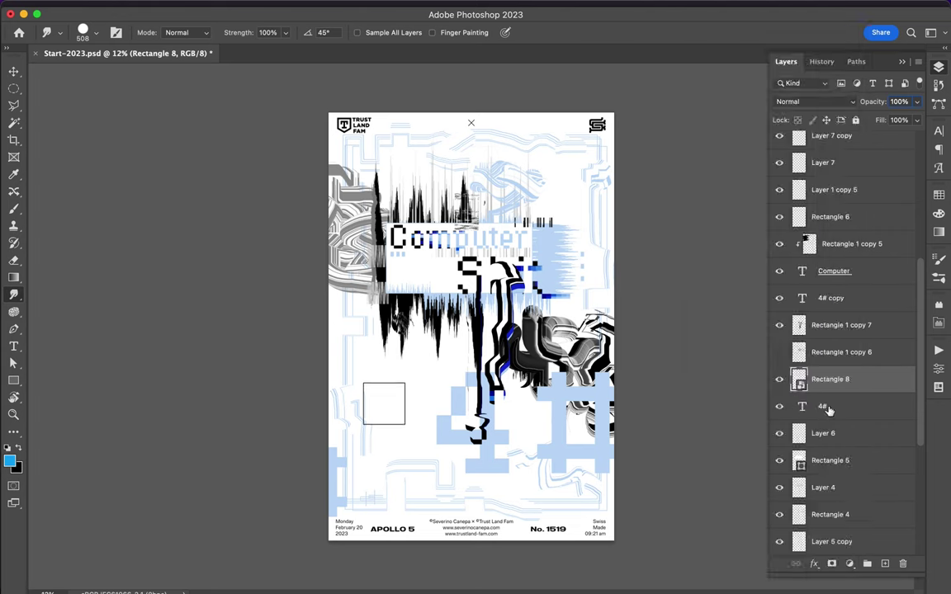
{"action": "key", "text": "a"}
{"action": "left_click", "coordinate": [403, 424]}
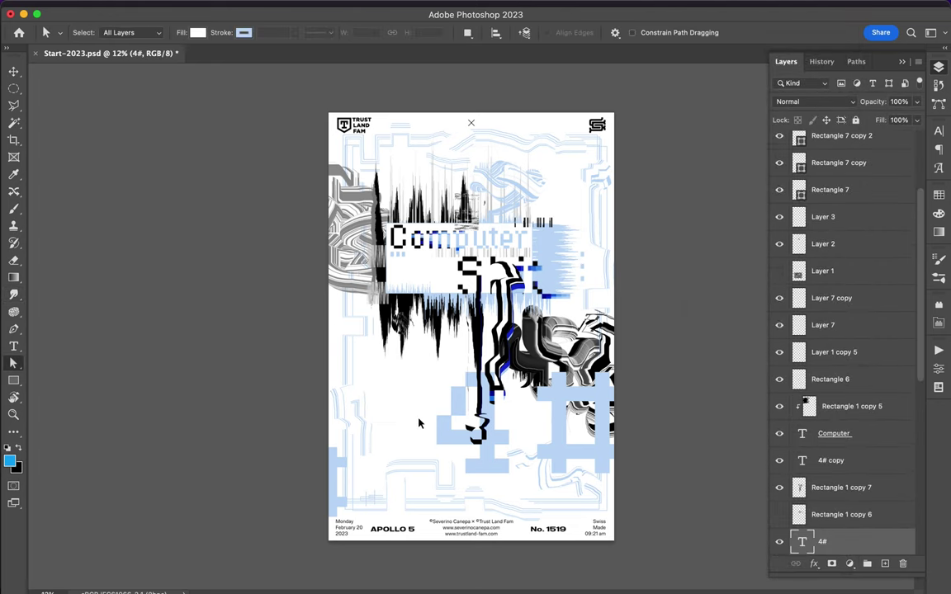
{"action": "right_click", "coordinate": [792, 537]}
{"action": "left_click", "coordinate": [726, 250]}
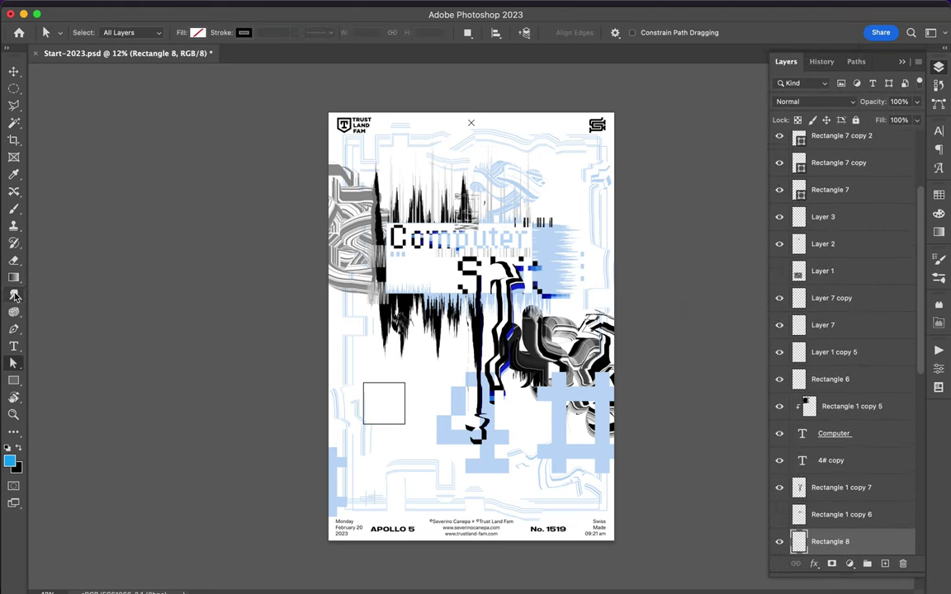
{"action": "left_click", "coordinate": [13, 295]}
{"action": "left_click", "coordinate": [62, 316]}
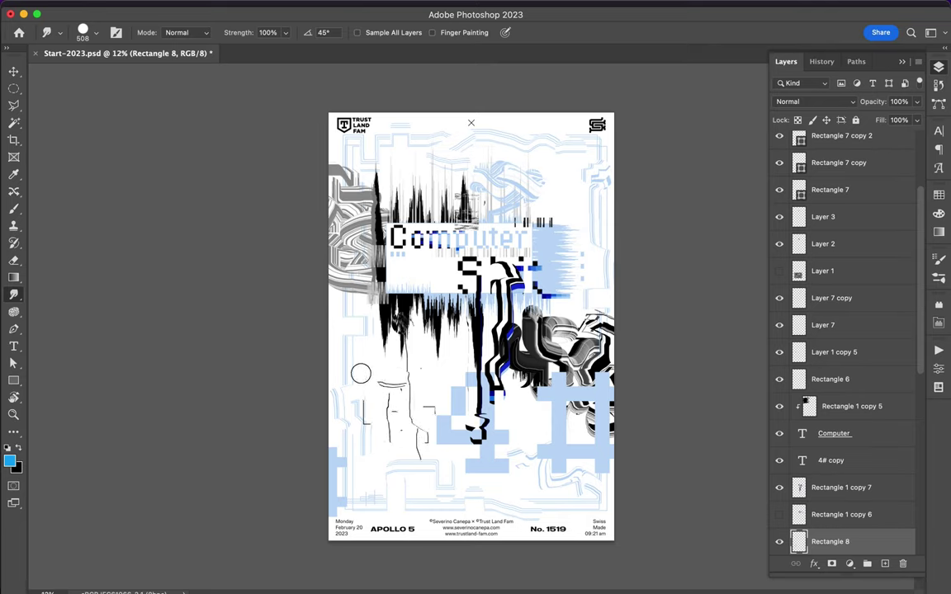
Copy the round sketch graphic to the upper right and resize it near the title
{"action": "key", "text": "v"}
{"action": "mouse_move", "coordinate": [432, 397]}
{"action": "left_mouse_down"}
{"action": "mouse_move", "coordinate": [456, 378]}
{"action": "mouse_move", "coordinate": [554, 215]}
{"action": "left_mouse_up"}
{"action": "key", "text": "ctrl+t"}
{"action": "left_click_drag", "start_coordinate": [602, 264], "coordinate": [584, 235]}
Add another sketch copy at the left middle, lower it in the stack, and undo the extra small copies
{"action": "key", "text": "Return"}
{"action": "left_click_drag", "start_coordinate": [572, 175], "coordinate": [520, 161]}
{"action": "left_click_drag", "start_coordinate": [834, 297], "coordinate": [840, 408]}
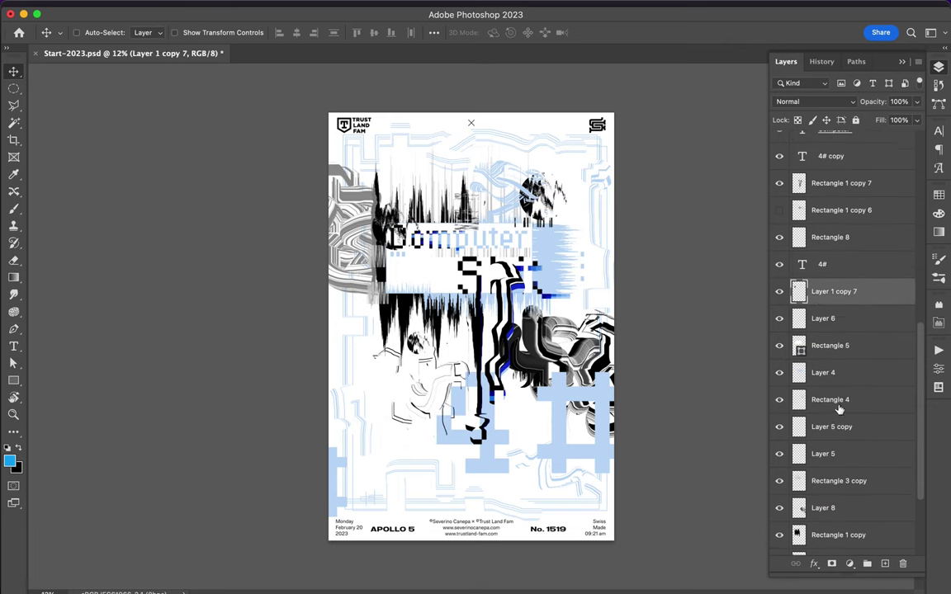
{"action": "mouse_move", "coordinate": [425, 384]}
{"action": "left_mouse_down"}
{"action": "mouse_move", "coordinate": [412, 437]}
{"action": "mouse_move", "coordinate": [372, 493]}
{"action": "mouse_move", "coordinate": [361, 482]}
{"action": "mouse_move", "coordinate": [402, 513]}
{"action": "left_mouse_up"}
{"action": "key", "text": "ctrl+t"}
{"action": "key", "text": "Return"}
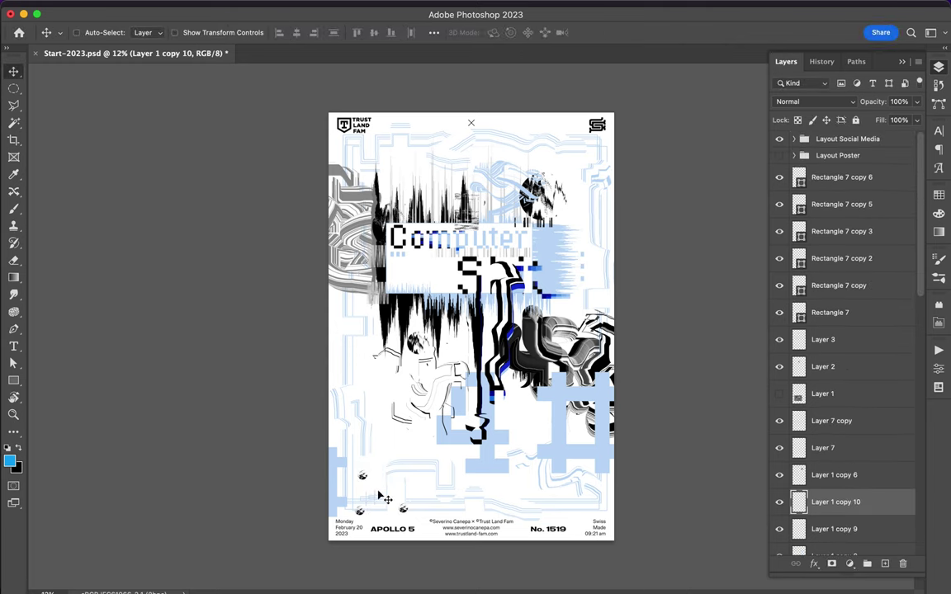
{"action": "key", "text": "ctrl+z"}
{"action": "key", "text": "ctrl+z"}
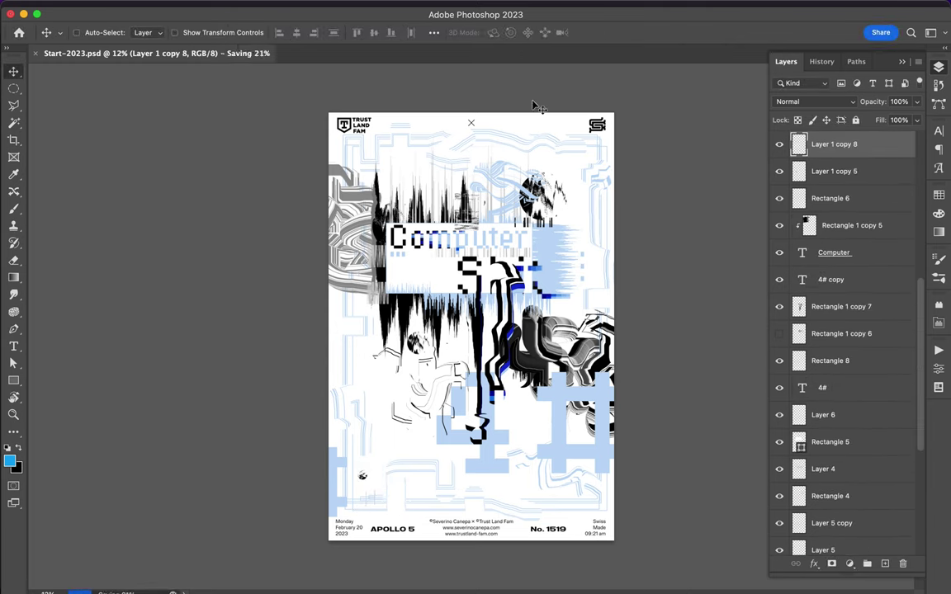